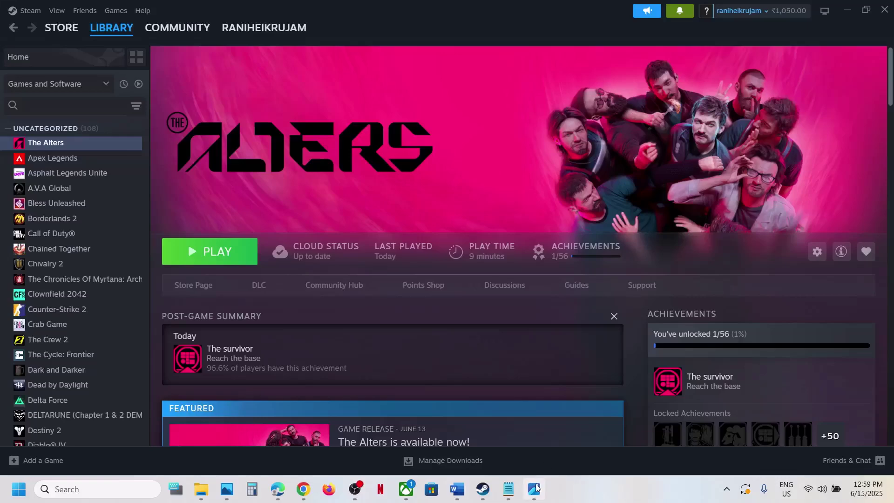
- Zoom the crash screenshot to 345% on the DXGI_ERROR_DEVICE_REMOVED message, then return to Steam
mouse_move(535, 487)
left_click(556, 387)
scroll(555, 383, "up", 5)
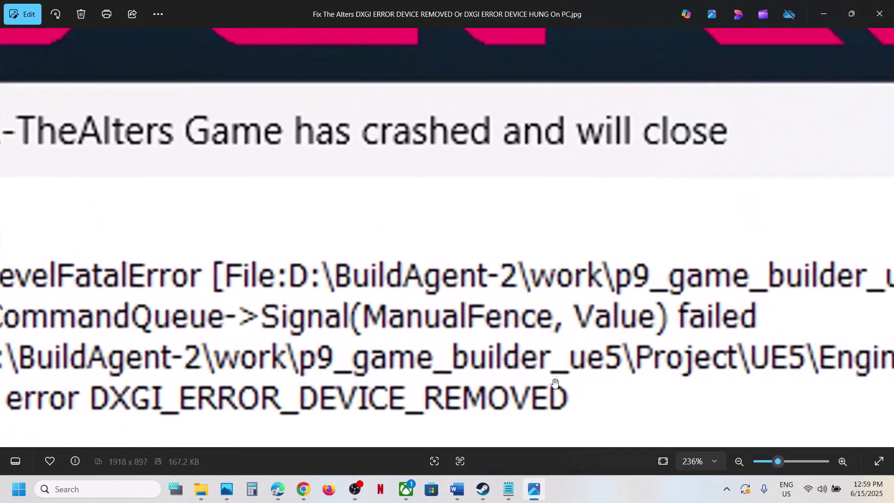
left_click_drag(555, 383, 506, 246)
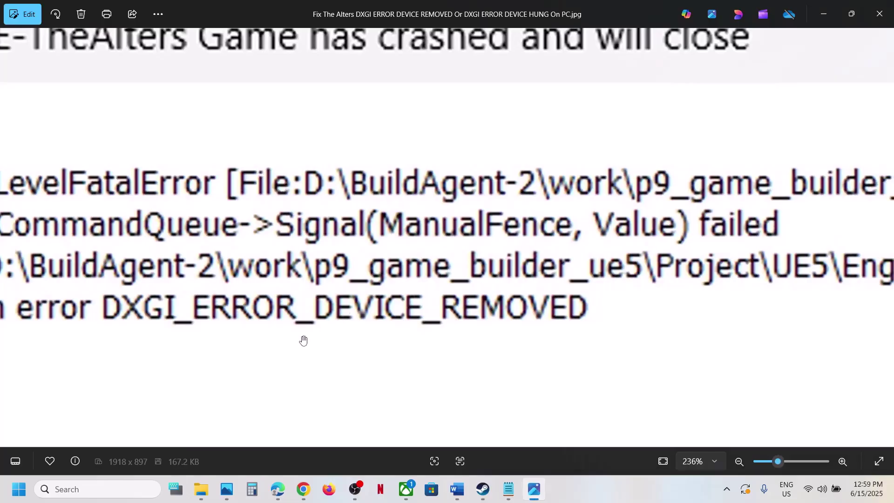
scroll(303, 340, "up", 1)
scroll(382, 317, "up", 1)
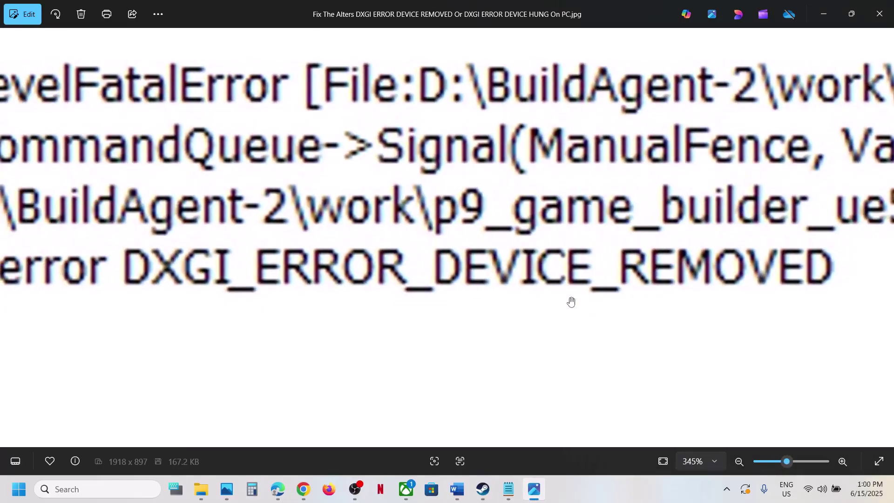
left_click(483, 489)
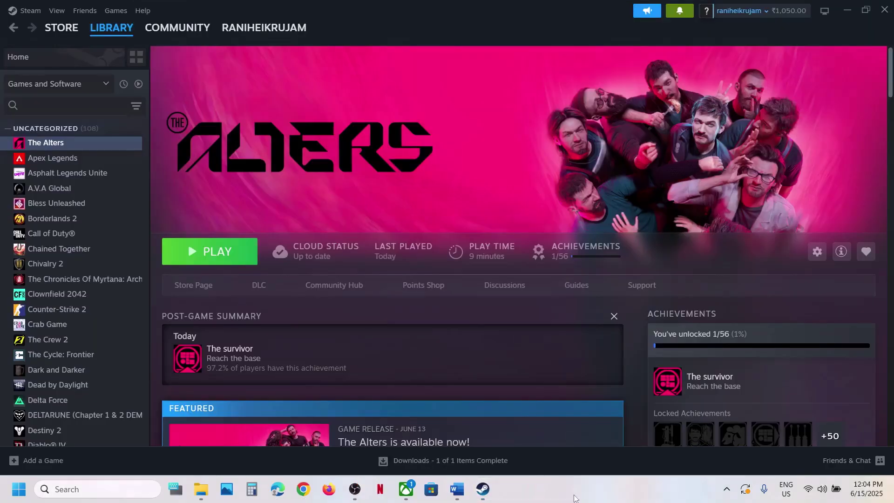
left_click(406, 489)
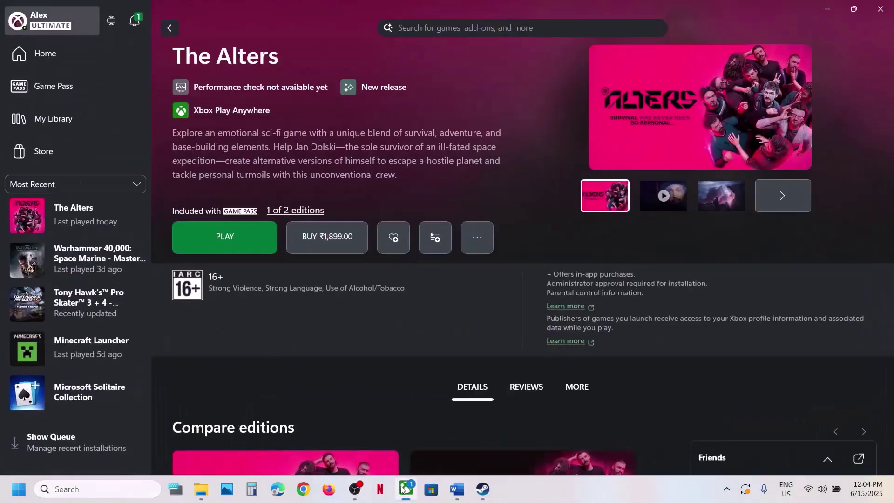
left_click(483, 490)
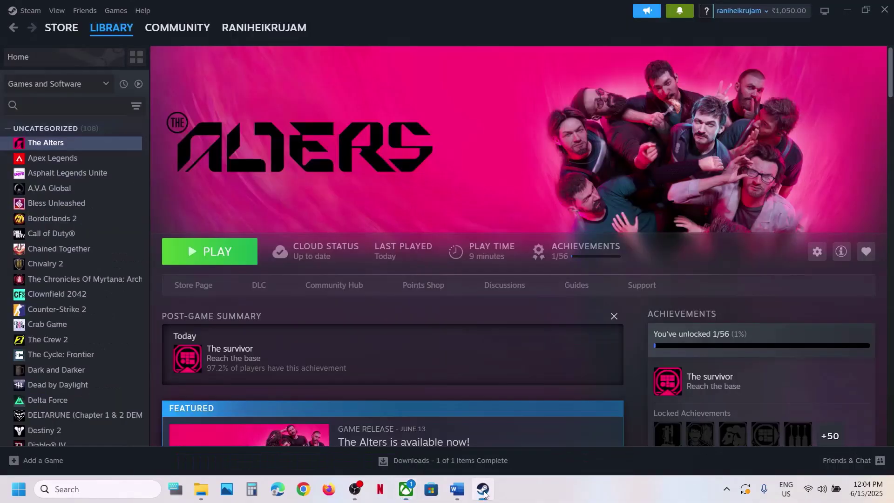
left_click(29, 10)
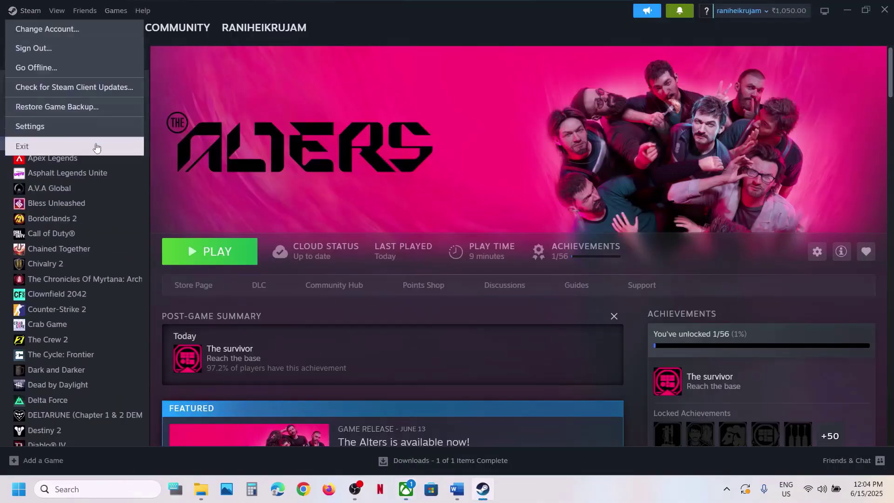
left_click(377, 146)
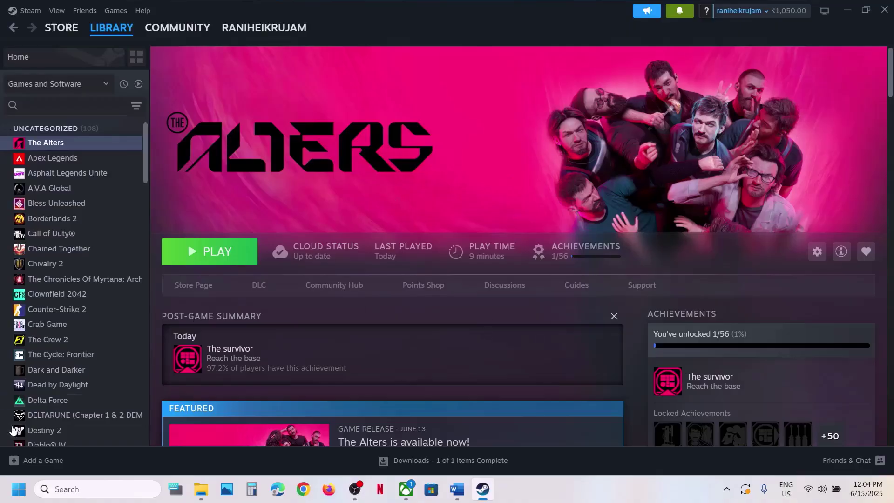
left_click(19, 489)
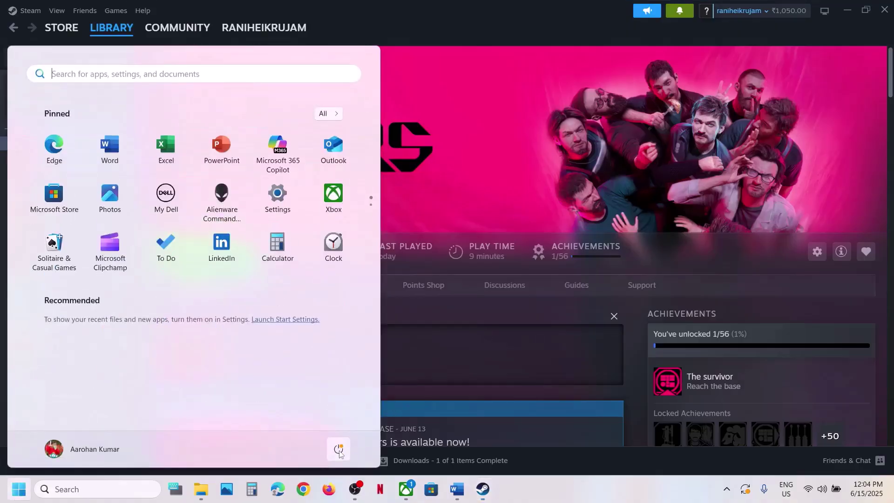
left_click(338, 450)
key("Escape")
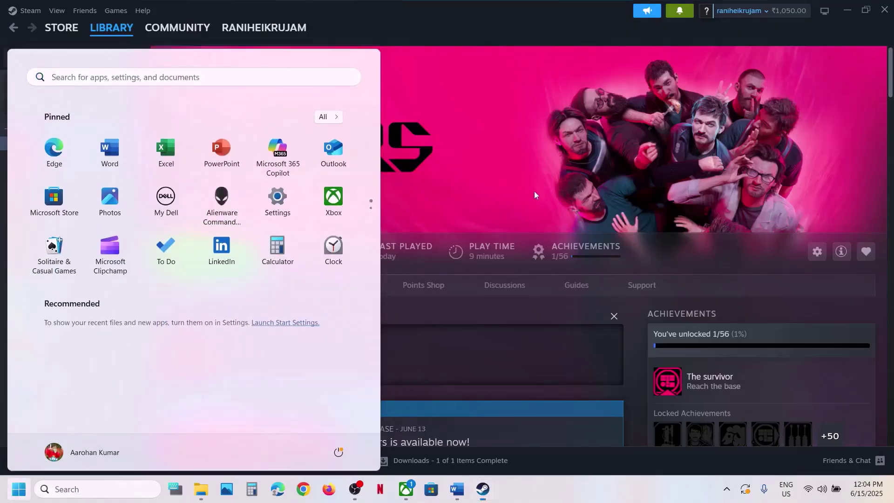
left_click(535, 190)
- Highlight sl.pcl.dll in Word's Step 2 backup note, then bring up The Alters' options in Steam
left_click(456, 489)
scroll(339, 266, "down", 3)
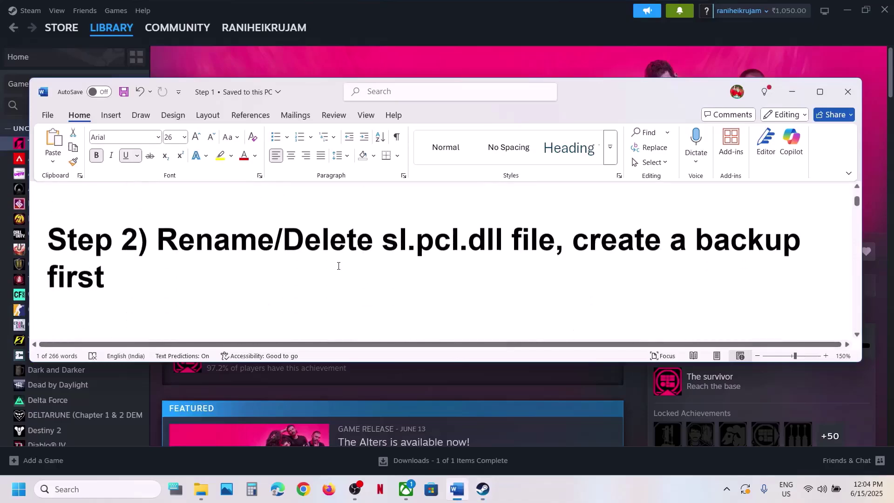
scroll(342, 261, "up", 1)
left_click_drag(388, 254, 503, 254)
left_click(496, 52)
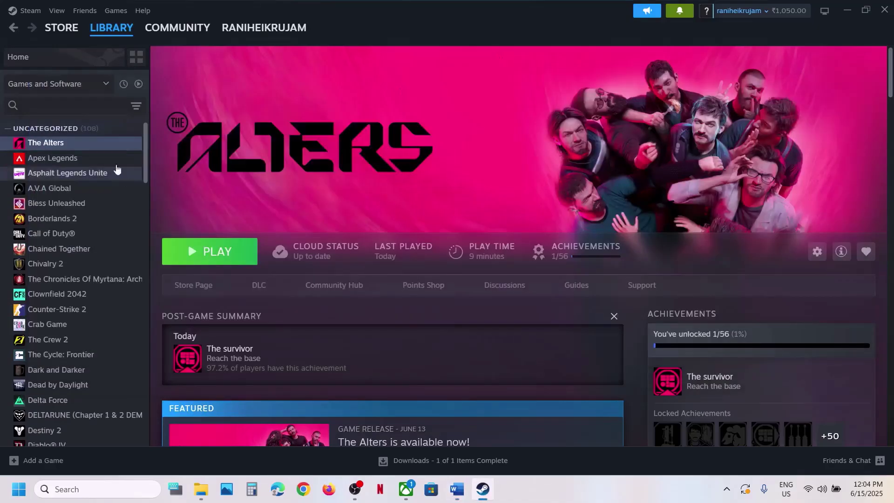
right_click(60, 144)
- Browse The Alters' local files into Engine > Plugins > Streamline > Binaries > ThirdParty > Win64
mouse_move(99, 219)
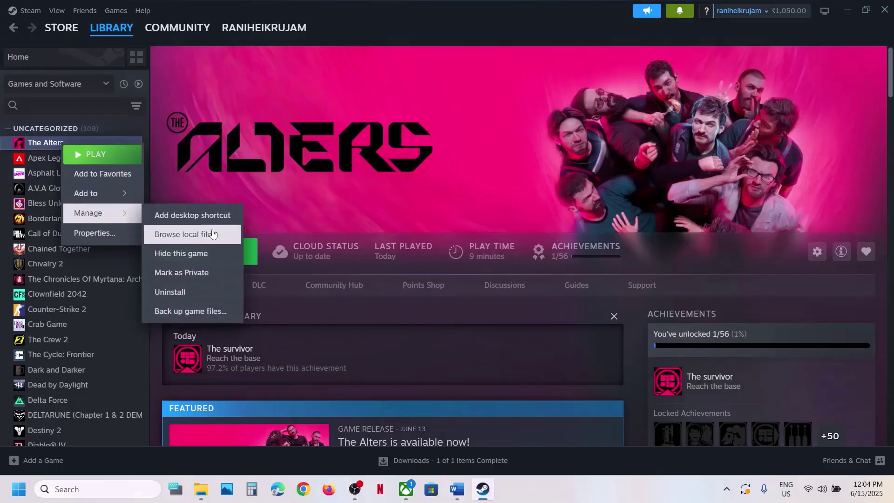
left_click(205, 235)
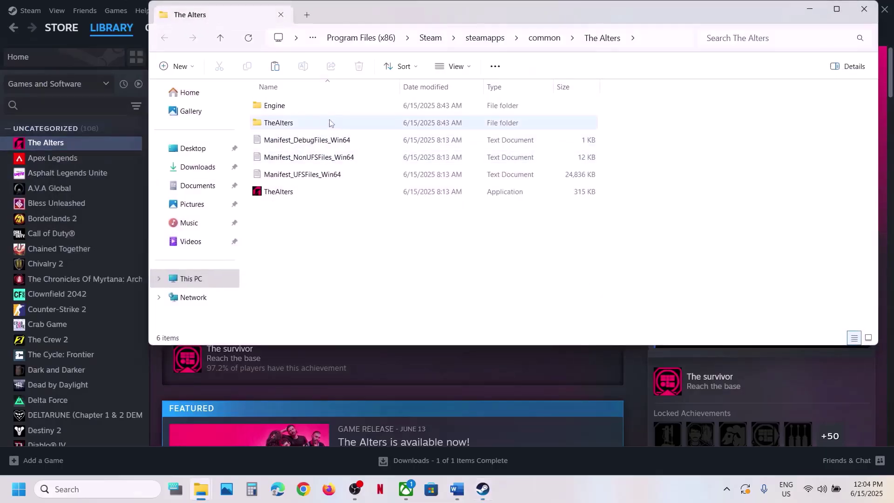
double_click(292, 108)
double_click(281, 141)
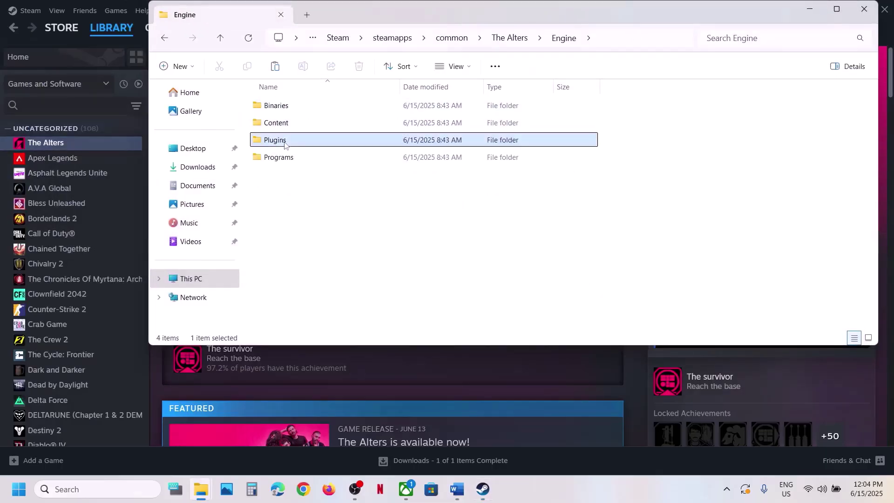
double_click(282, 140)
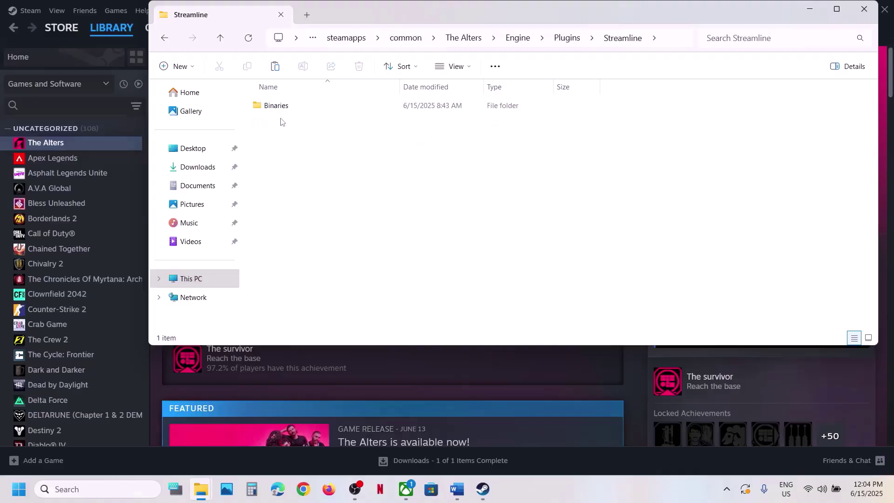
double_click(278, 110)
double_click(279, 110)
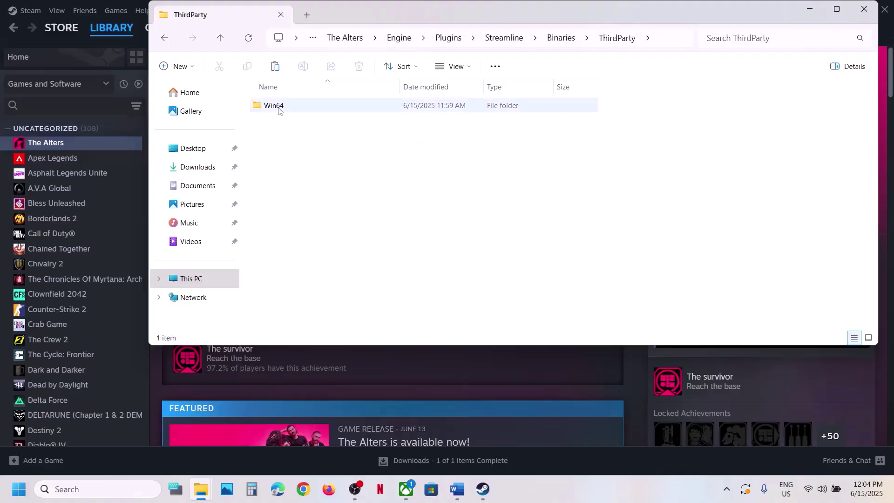
left_click(278, 110)
double_click(279, 107)
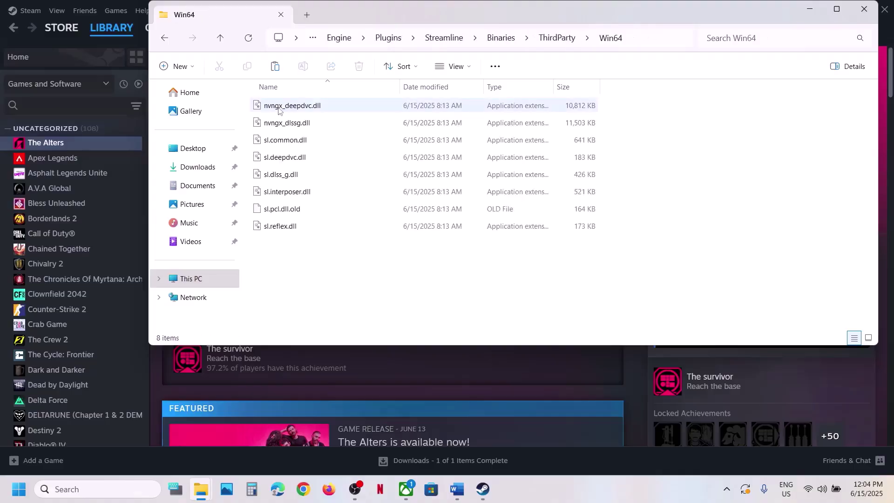
- Rename sl.pcl.dll.old back to sl.pcl.dll, confirming the extension change
right_click(286, 209)
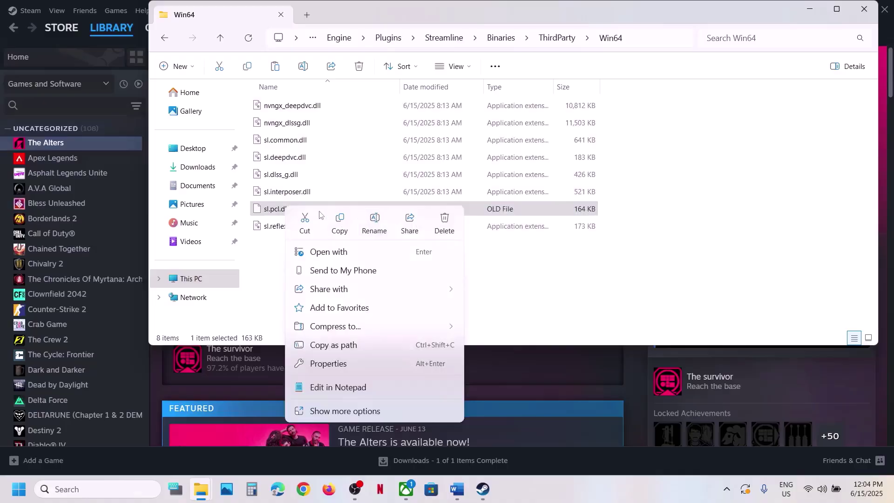
left_click(380, 223)
left_click(359, 226)
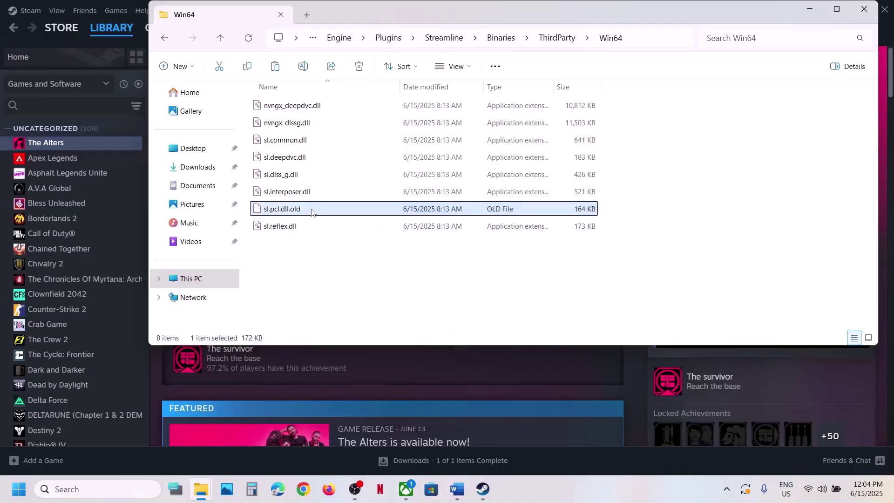
right_click(311, 210)
left_click(395, 228)
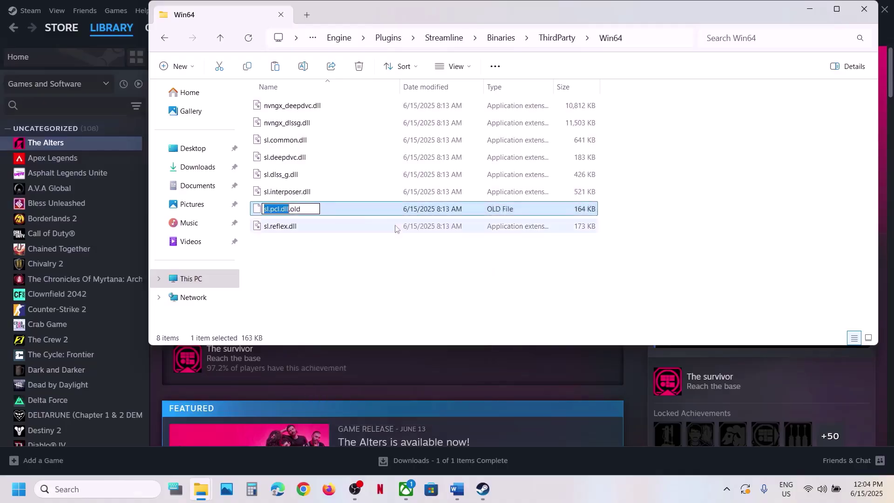
left_click(308, 209)
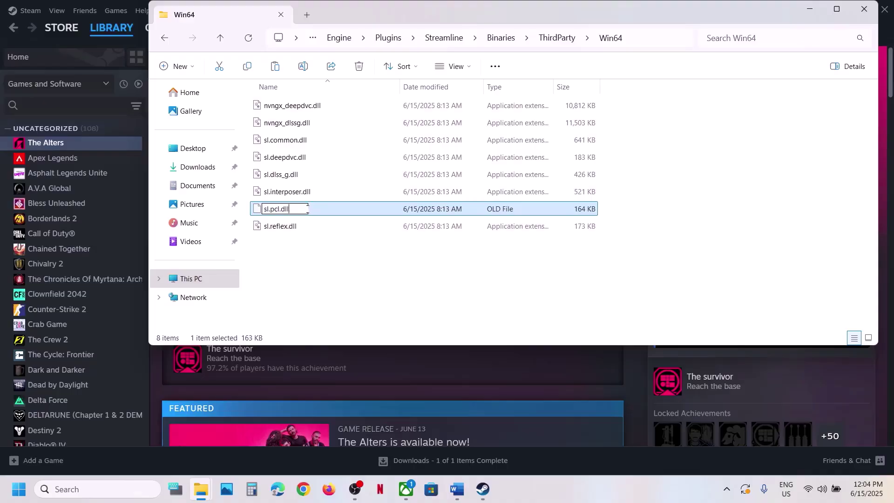
key("Return")
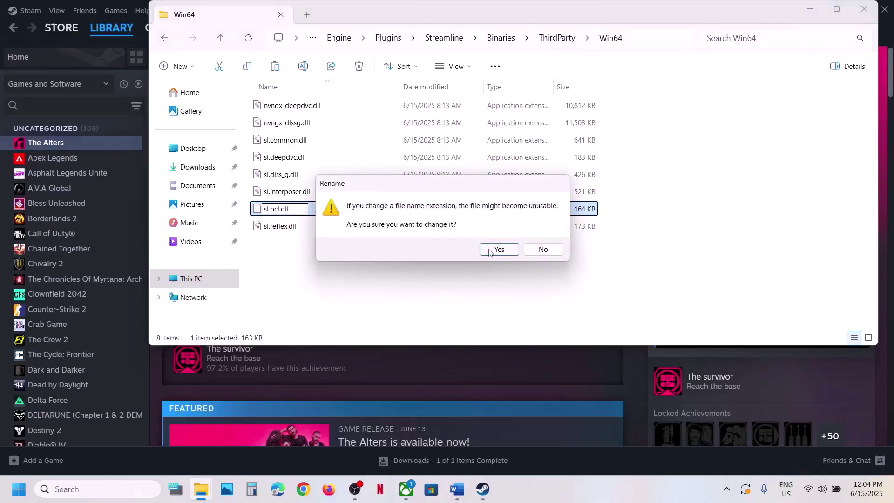
left_click(489, 250)
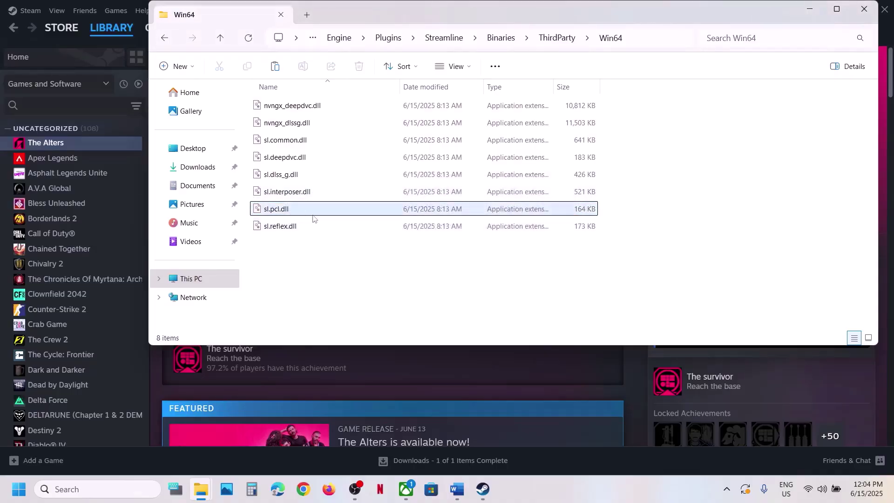
- Copy sl.pcl.dll as a backup
right_click(296, 215)
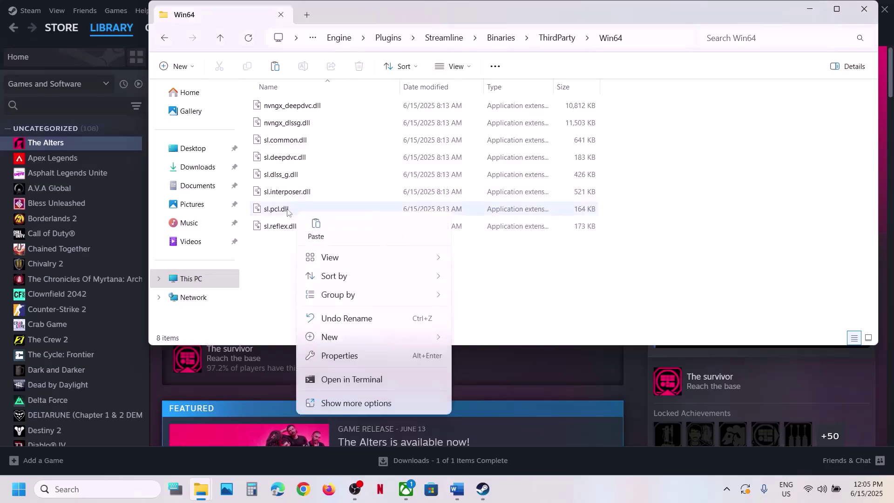
right_click(287, 210)
left_click(348, 230)
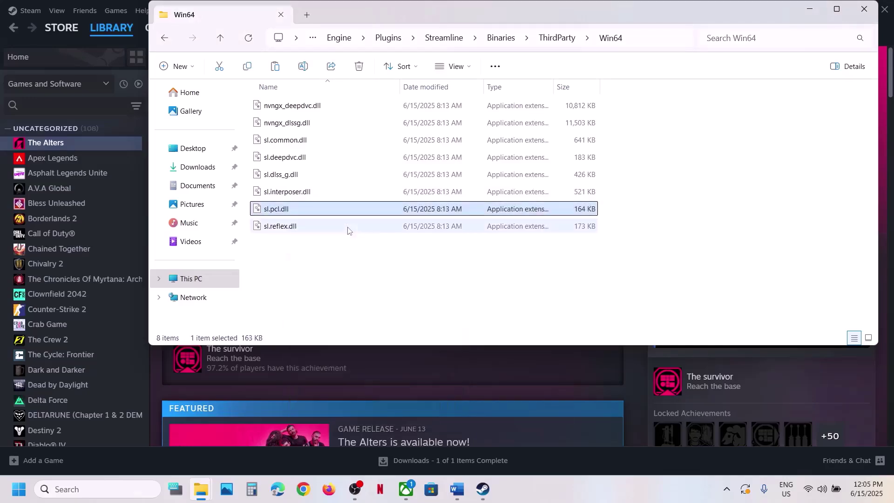
- Paste the sl.pcl.dll backup onto the desktop and place it mid-screen
key("super+d")
key("ctrl+v")
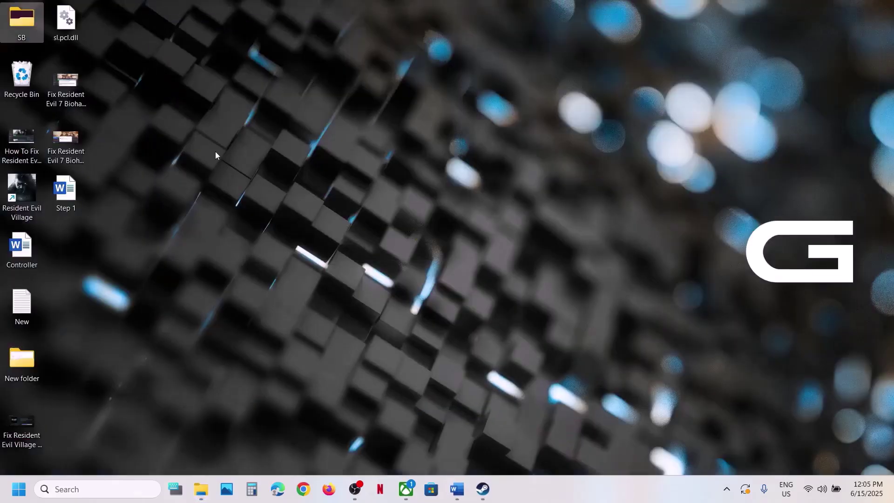
left_click_drag(73, 38, 319, 110)
left_click_drag(403, 183, 436, 187)
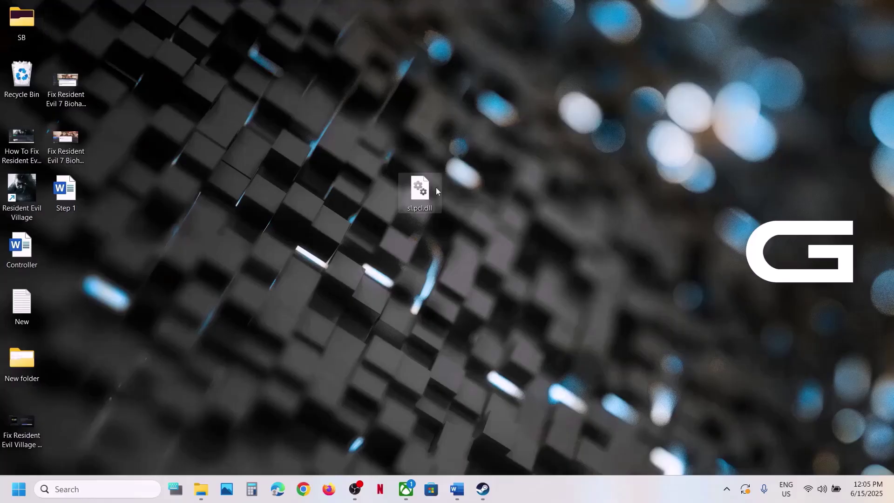
- In the Win64 folder, rename sl.pcl.dll to sl.pcl.dll.old
mouse_move(202, 493)
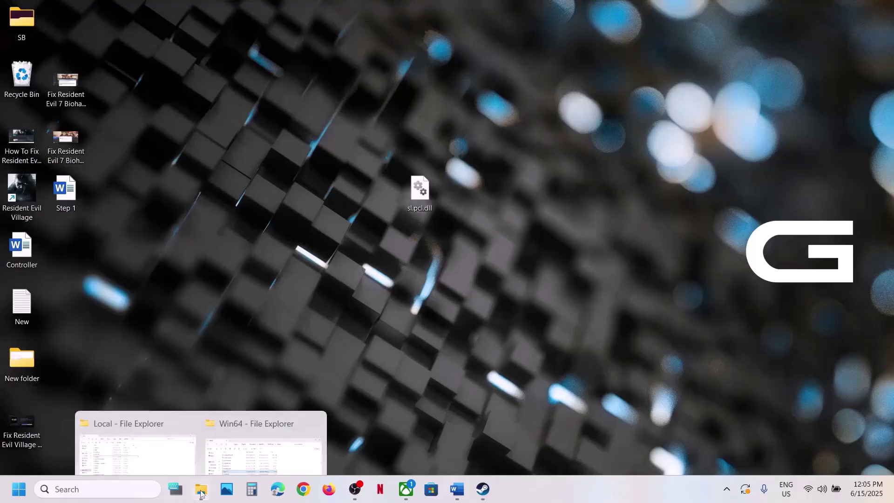
left_click(256, 444)
right_click(285, 211)
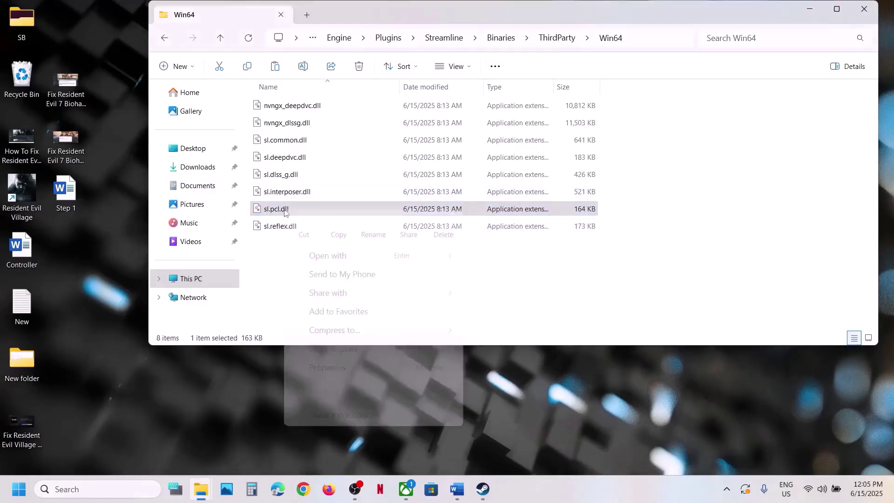
left_click(373, 225)
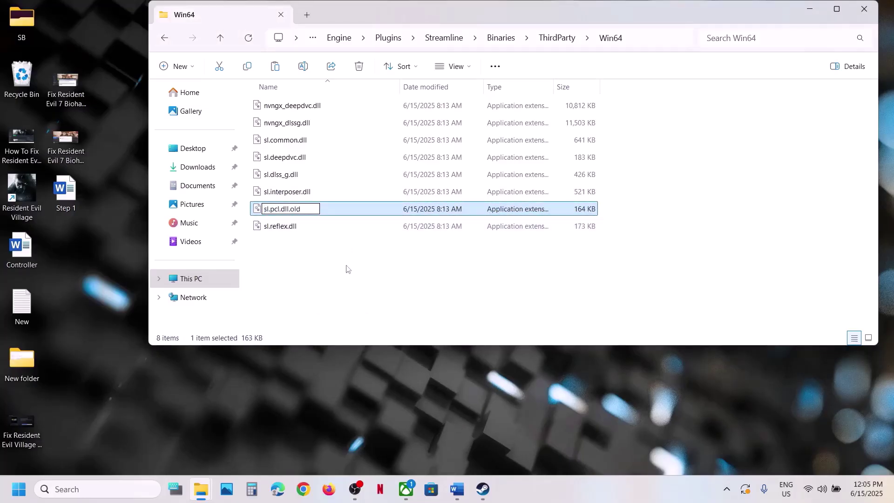
type(".old")
key("Return")
left_click(456, 324)
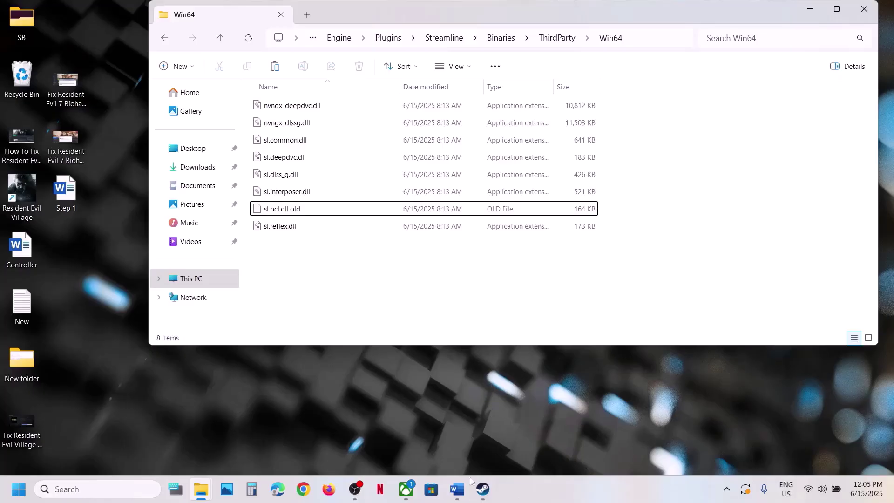
- Open The Alters' install folder from the Xbox app's Manage > Files settings
left_click(405, 491)
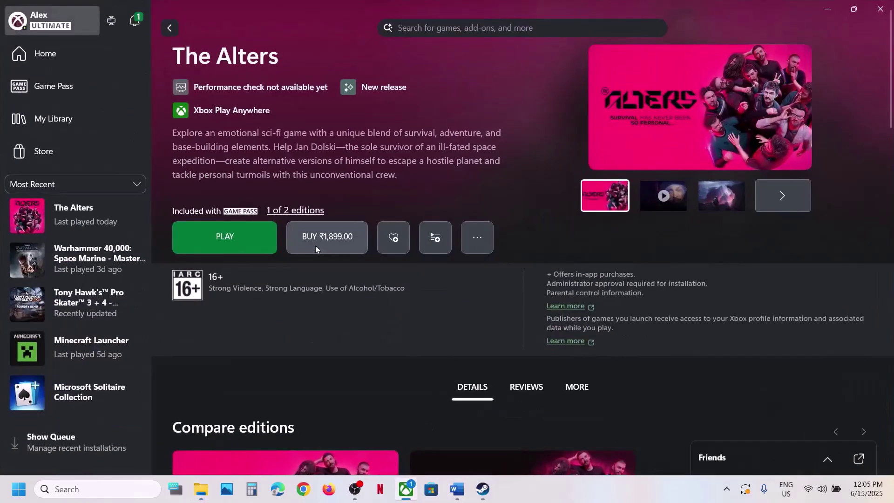
right_click(63, 220)
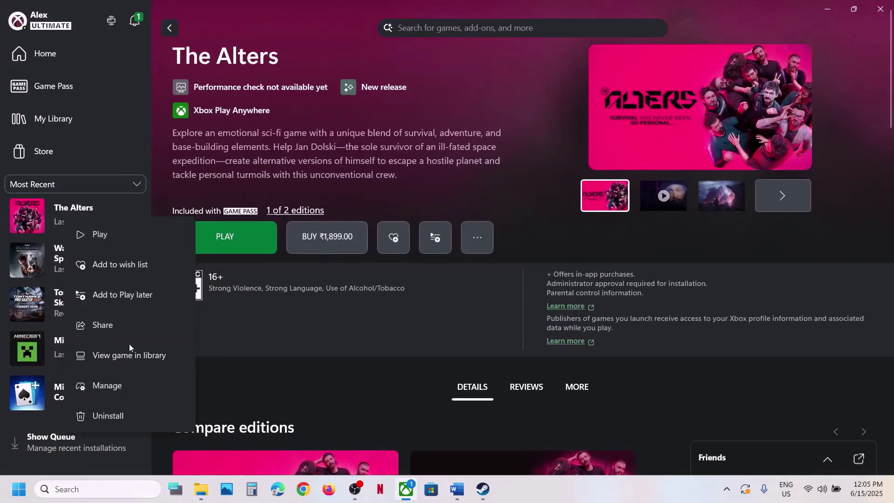
left_click(112, 387)
left_click(473, 119)
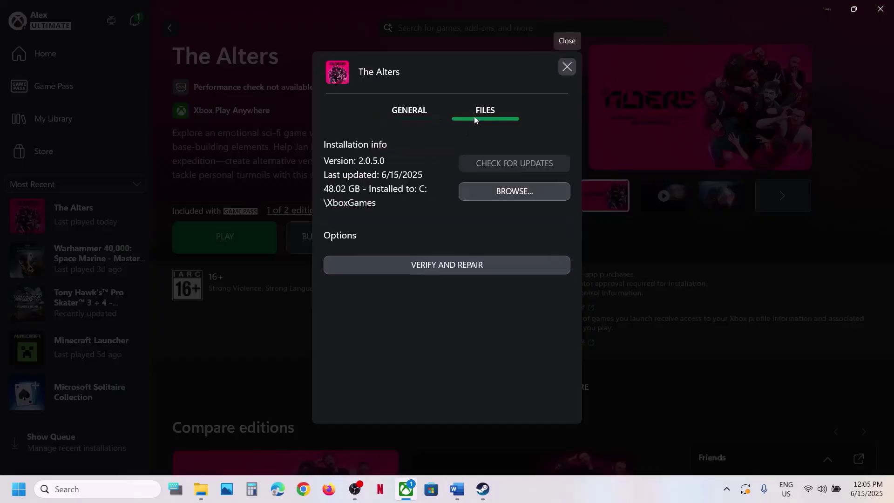
left_click(534, 193)
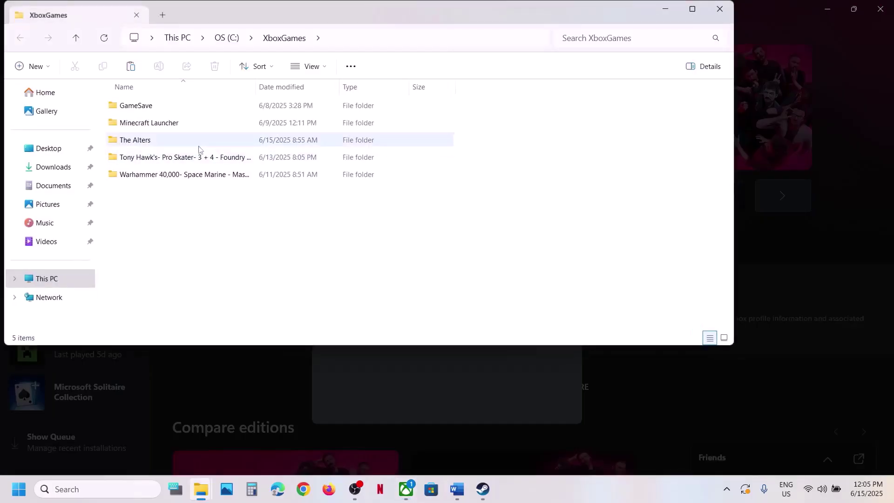
- Open The Alters > Content > Engine > Plugins > Streamline > Binaries > ThirdParty > Win64 in the Xbox install
double_click(161, 145)
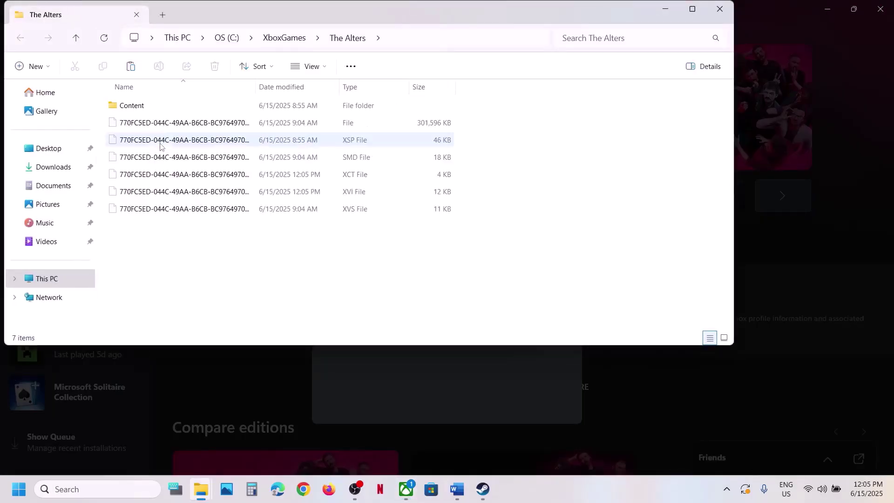
double_click(145, 106)
double_click(145, 107)
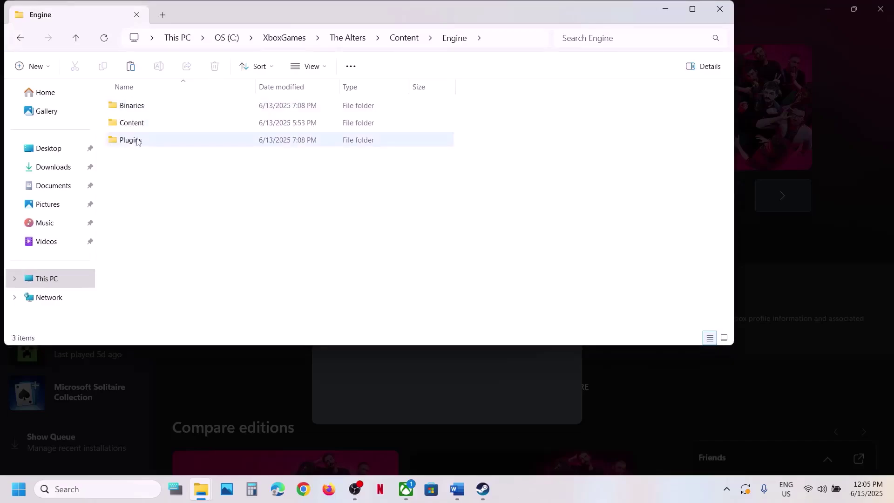
left_click(137, 141)
double_click(137, 141)
left_click(150, 144)
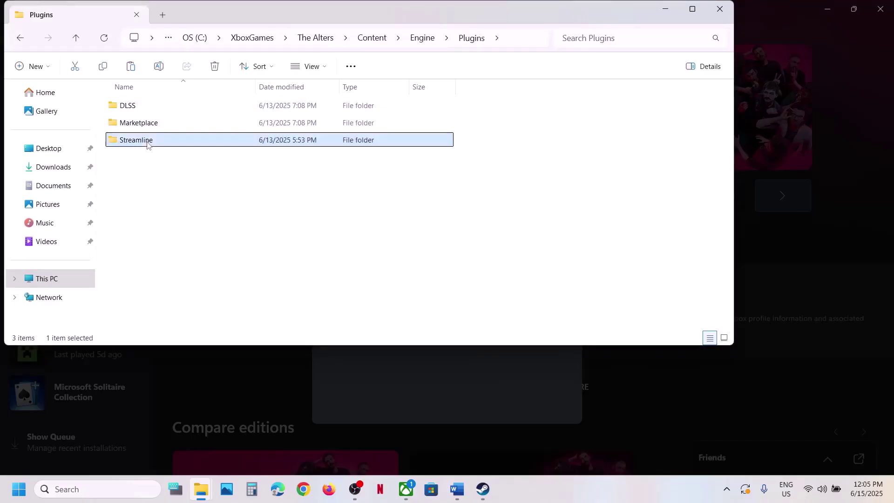
double_click(149, 144)
left_click(146, 109)
double_click(144, 106)
double_click(140, 106)
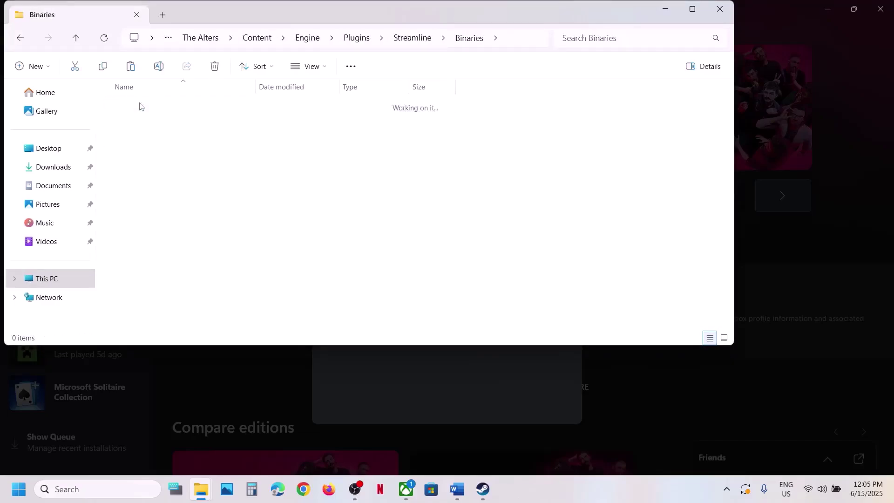
double_click(141, 106)
- Check sl.pcl.dll's actions, cancel the rename leaving it unchanged, and close the window
left_click(140, 210)
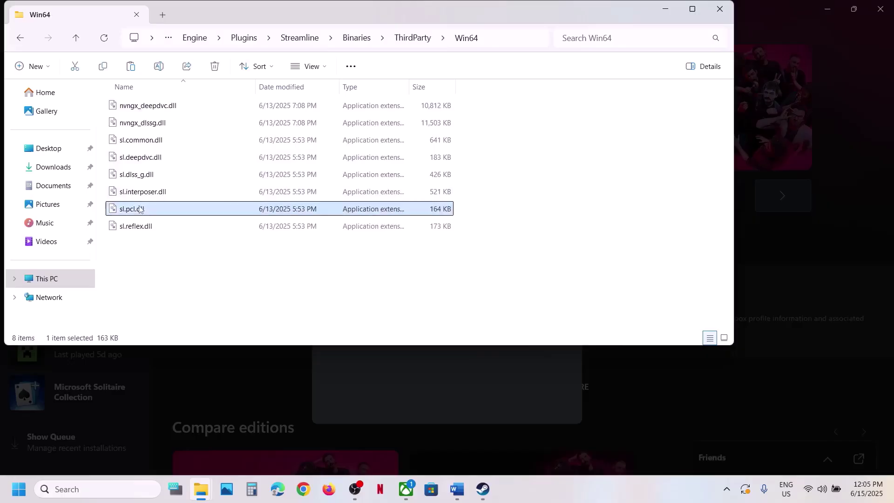
right_click(168, 210)
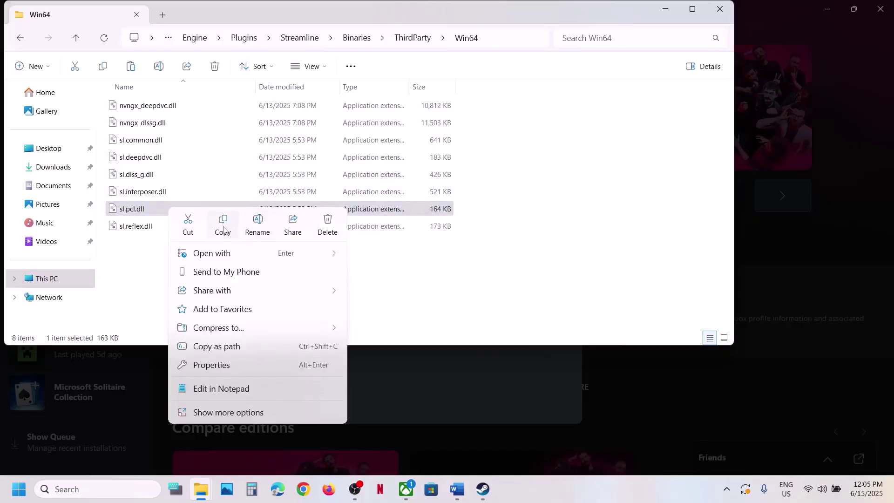
left_click(155, 253)
left_click(146, 209)
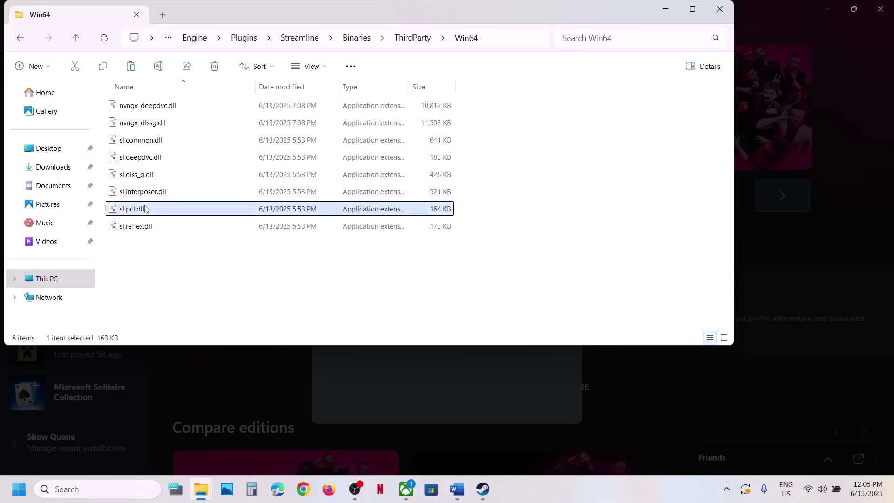
right_click(145, 207)
left_click(235, 228)
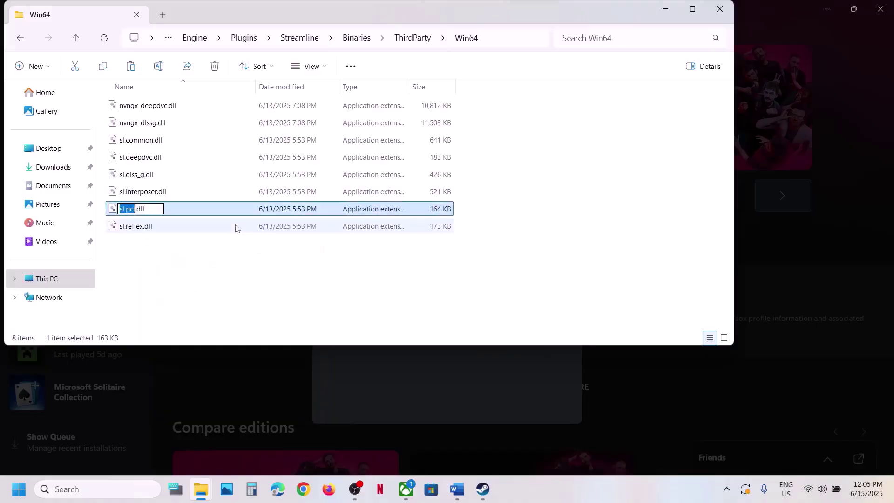
left_click(194, 214)
right_click(194, 214)
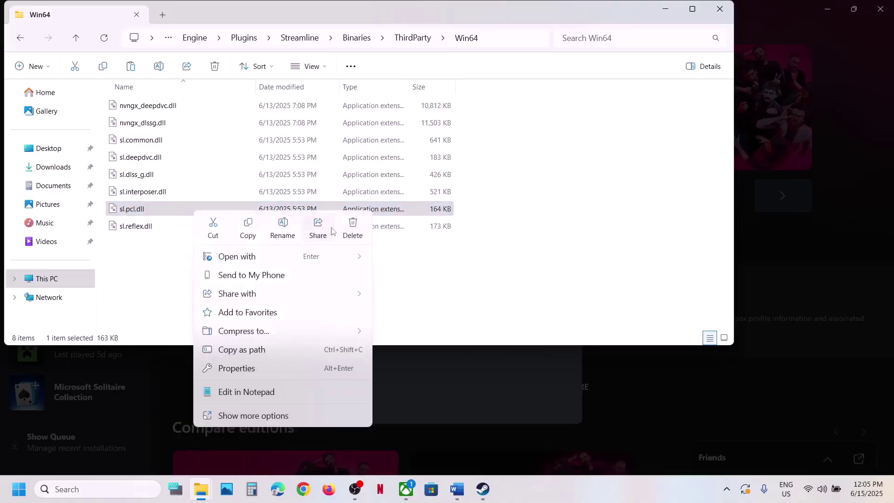
left_click(172, 294)
left_click(277, 293)
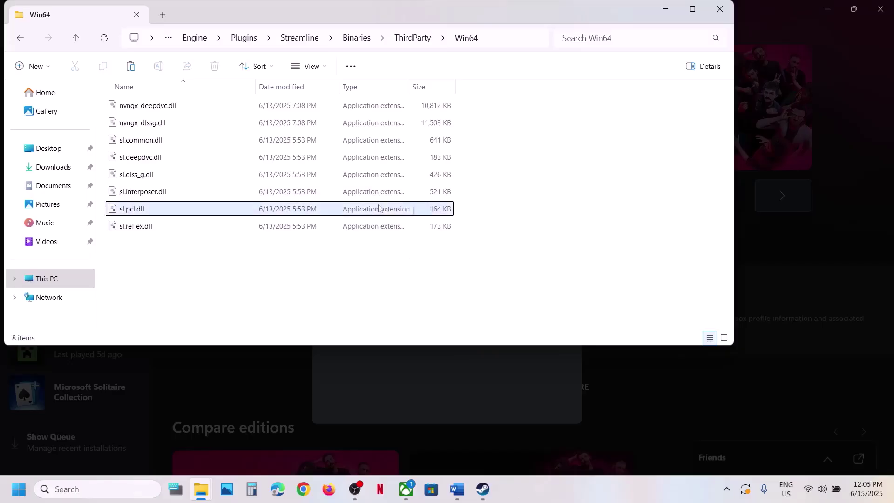
left_click(720, 8)
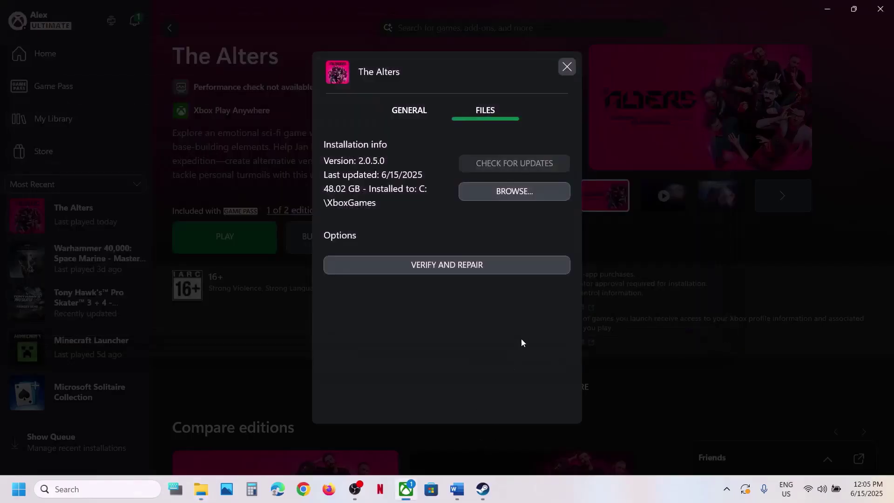
- Close the Xbox files settings and highlight 'Delete the config folder' in Word's Step 3
left_click(574, 68)
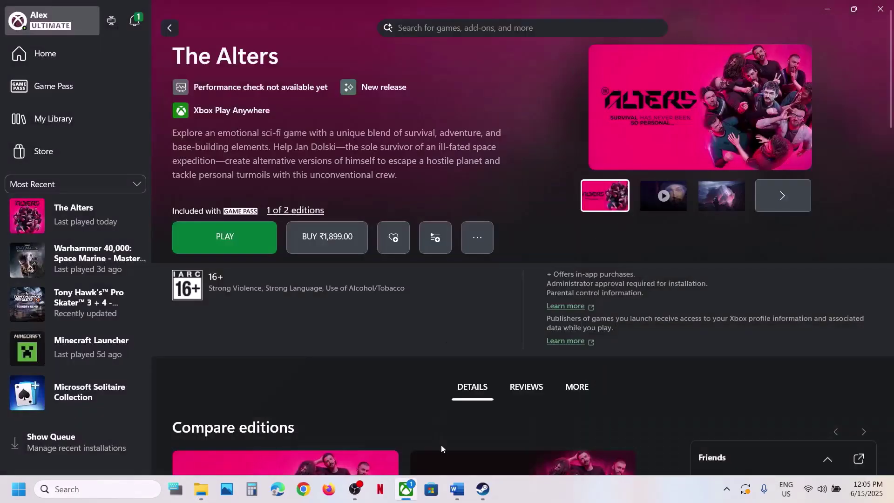
left_click(457, 489)
scroll(352, 296, "down", 5)
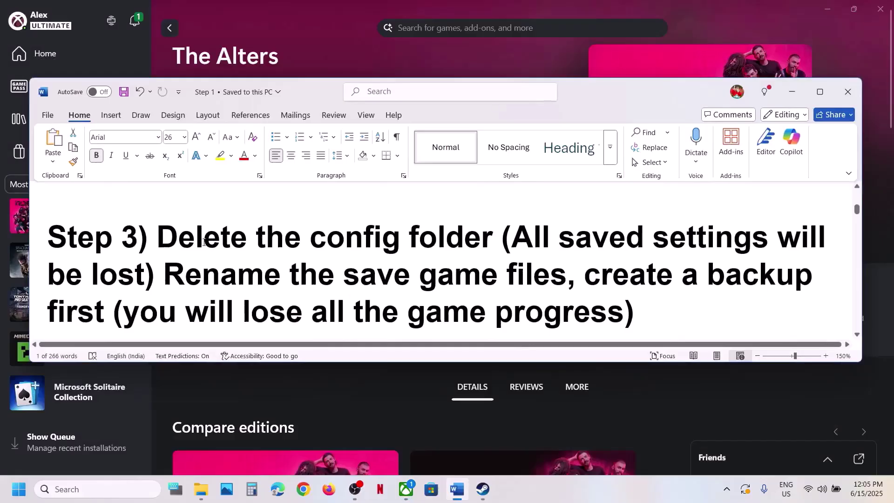
left_click_drag(158, 237, 501, 238)
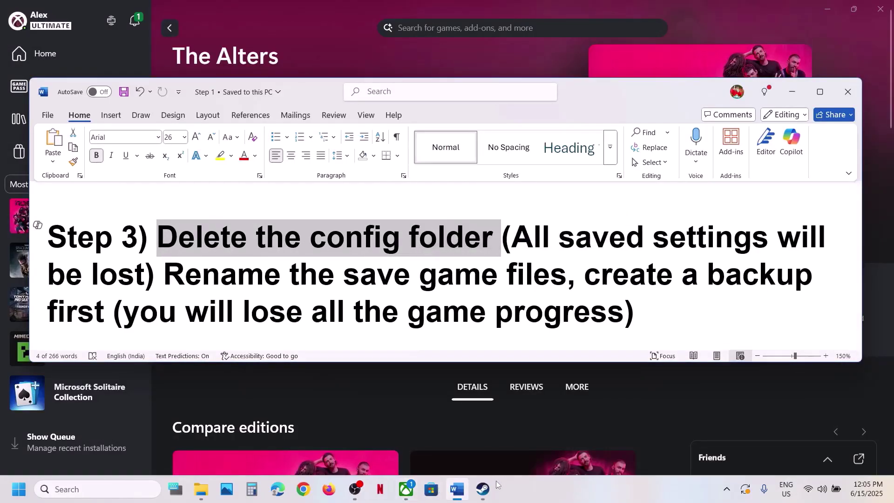
- Go to the C: drive's Users area and make hidden items like AppData visible
mouse_move(202, 489)
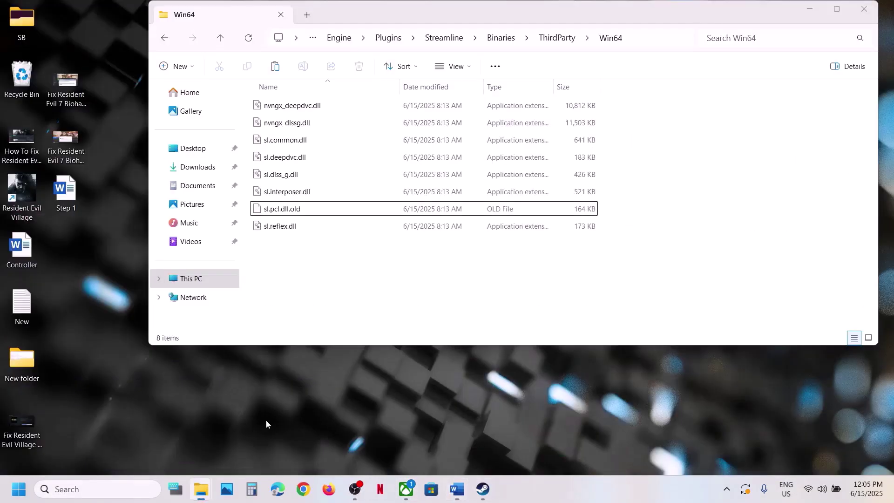
left_click(266, 423)
left_click(191, 278)
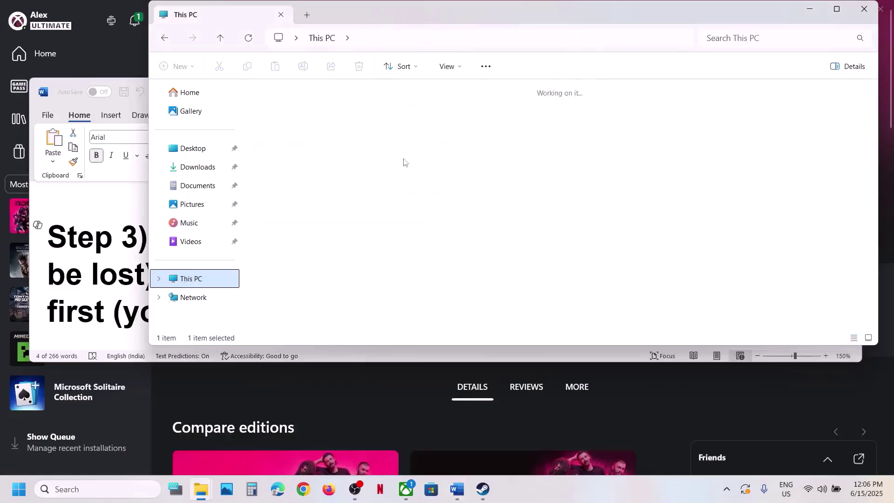
double_click(342, 123)
scroll(303, 246, "down", 3)
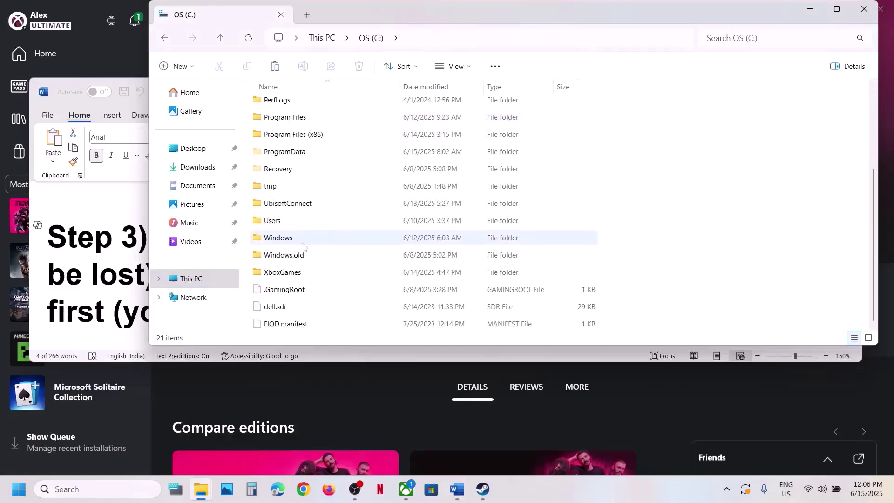
double_click(293, 221)
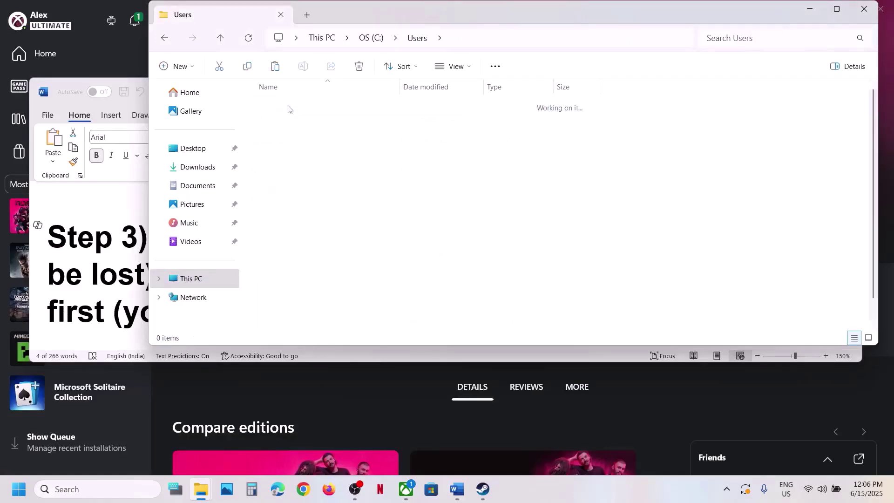
left_click(296, 128)
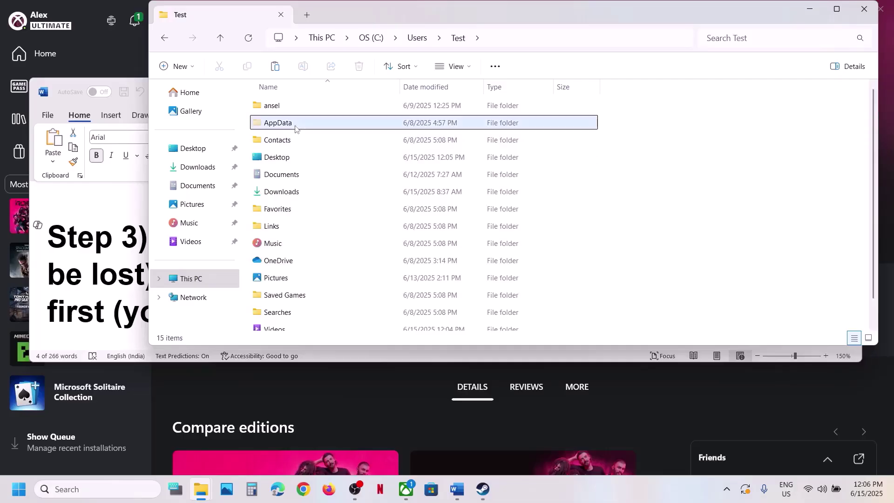
left_click(471, 67)
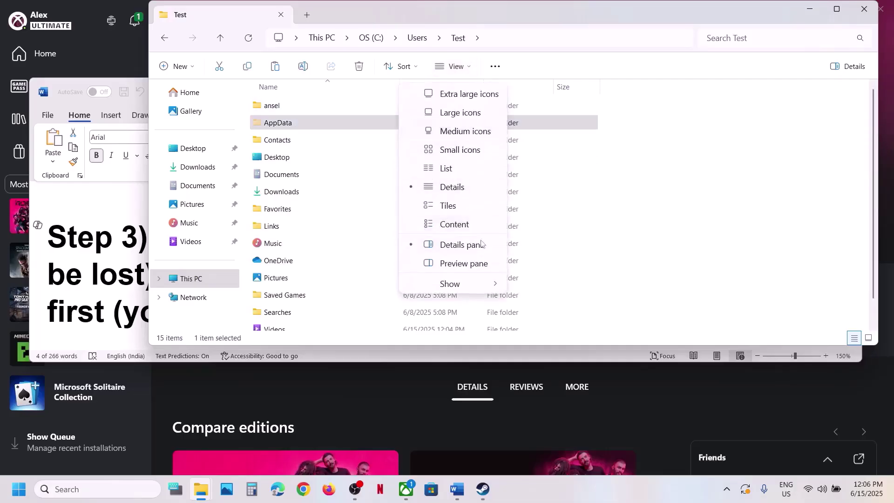
mouse_move(463, 283)
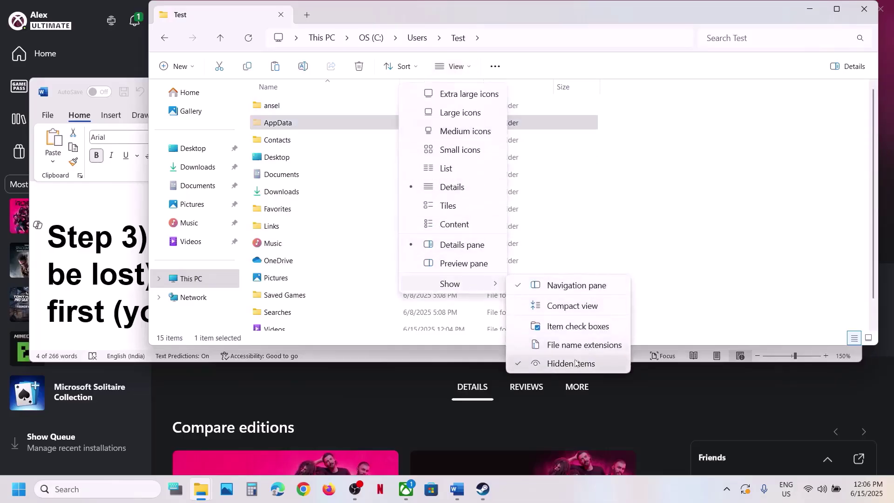
- Open AppData > Local > 11bitstudios > TheAlters > Steam > Saved
left_click(308, 122)
double_click(308, 122)
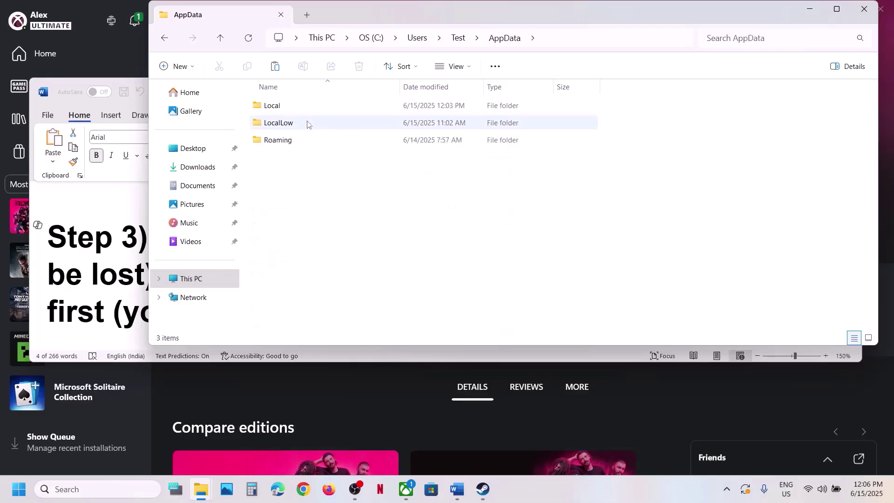
double_click(303, 106)
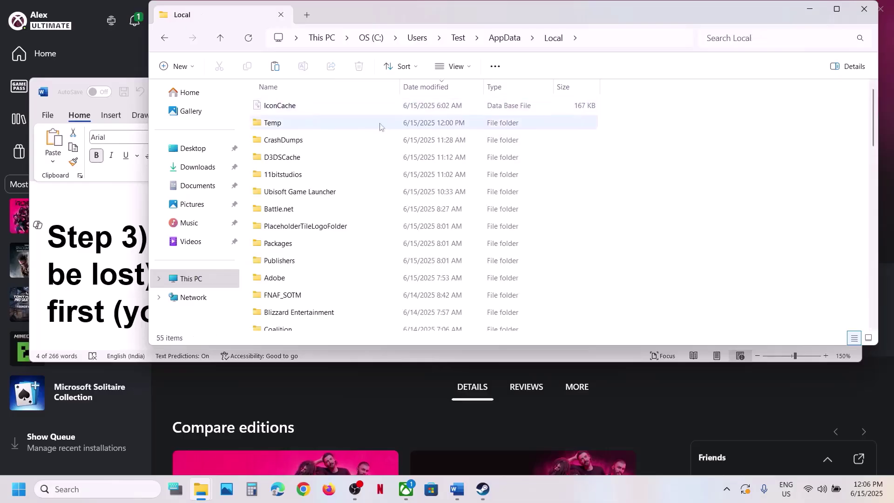
left_click(304, 175)
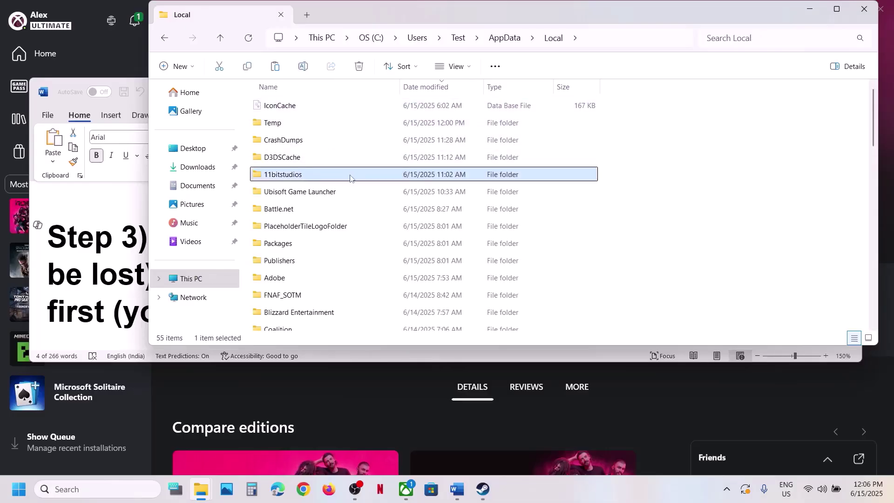
double_click(318, 179)
left_click(275, 105)
double_click(276, 105)
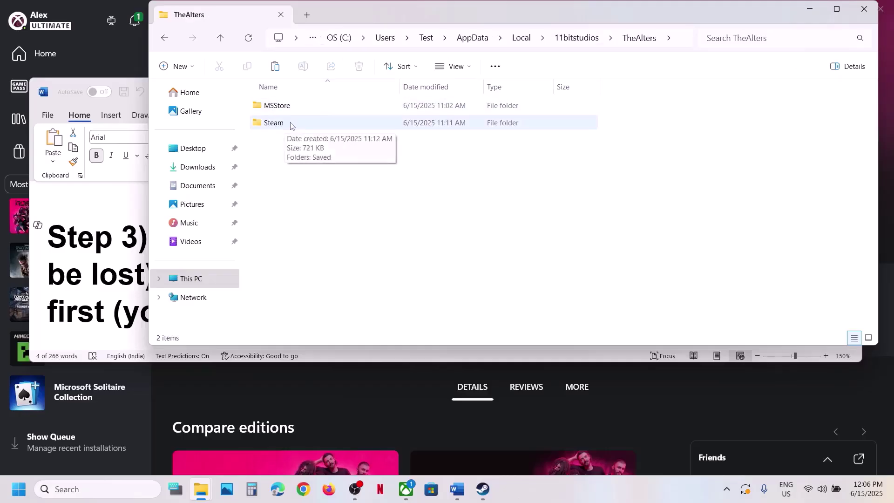
double_click(289, 123)
double_click(282, 108)
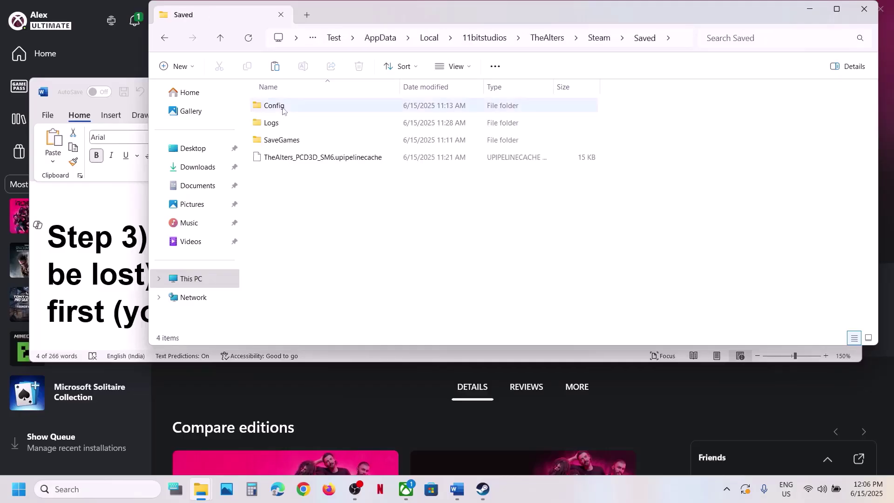
- Select the Config folder and highlight Word's warning that saved settings will be lost
left_click(284, 109)
right_click(306, 110)
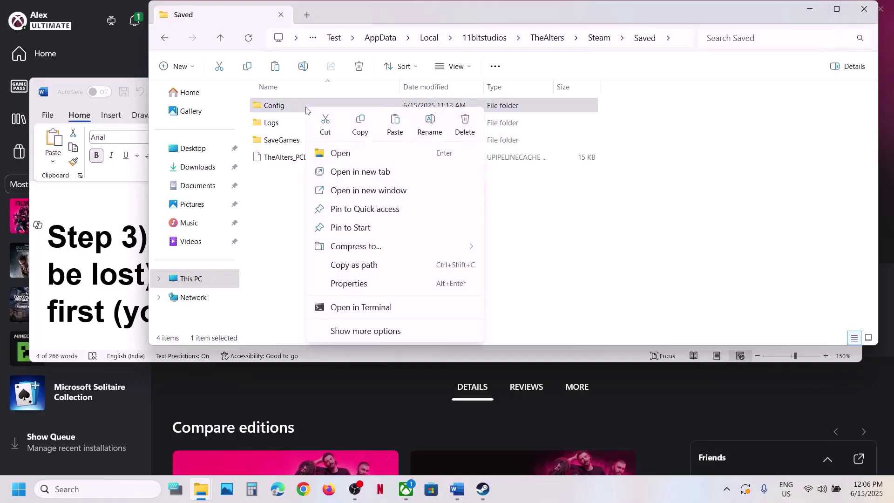
left_click(457, 489)
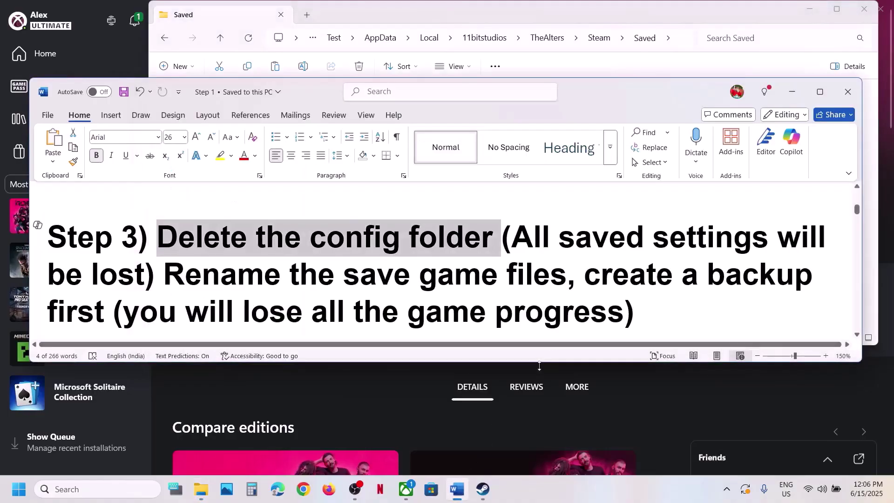
left_click_drag(518, 243, 201, 275)
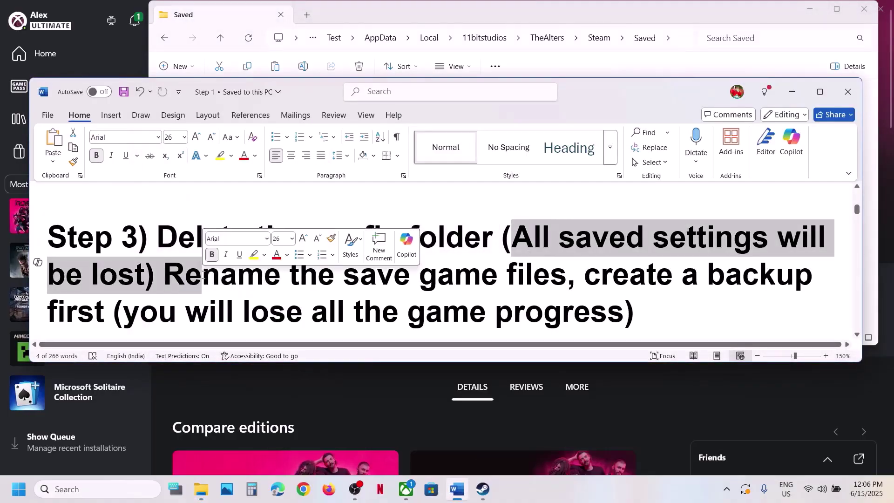
- Copy the Steam Config folder and paste the backup onto the desktop beside sl.pcl.dll
left_click(518, 23)
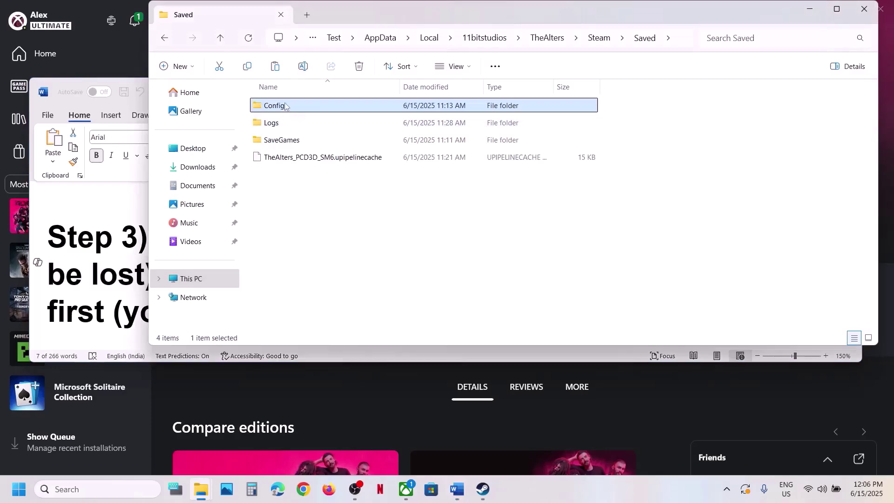
right_click(285, 105)
left_click(346, 117)
key("super+d")
key("ctrl+v")
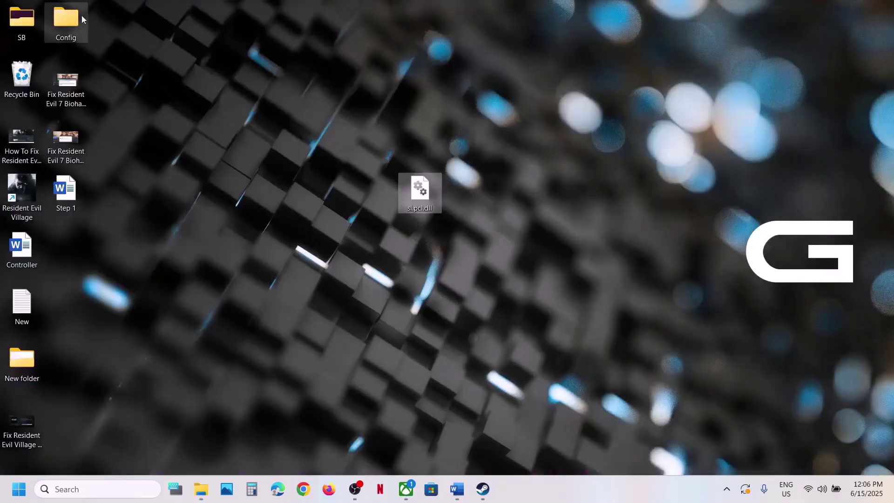
left_click_drag(455, 186, 455, 187)
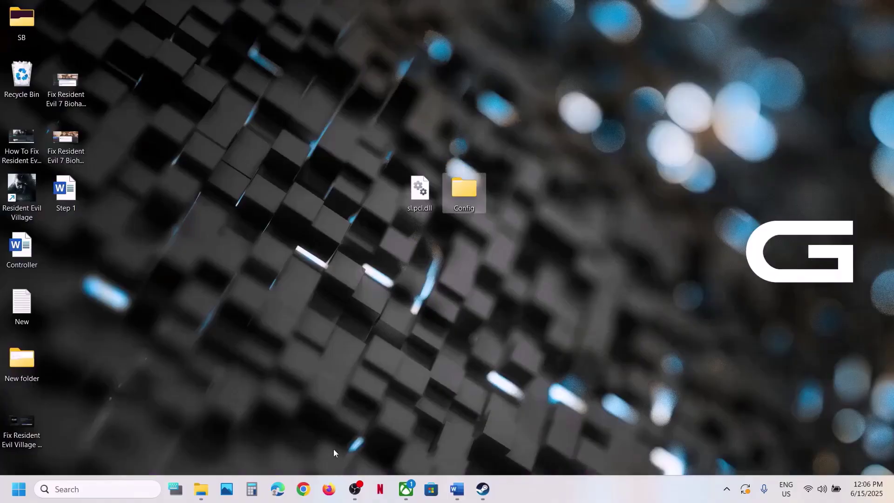
- Return to the Saved folder window and go up three levels to 11bitstudios
mouse_move(201, 488)
left_click(278, 427)
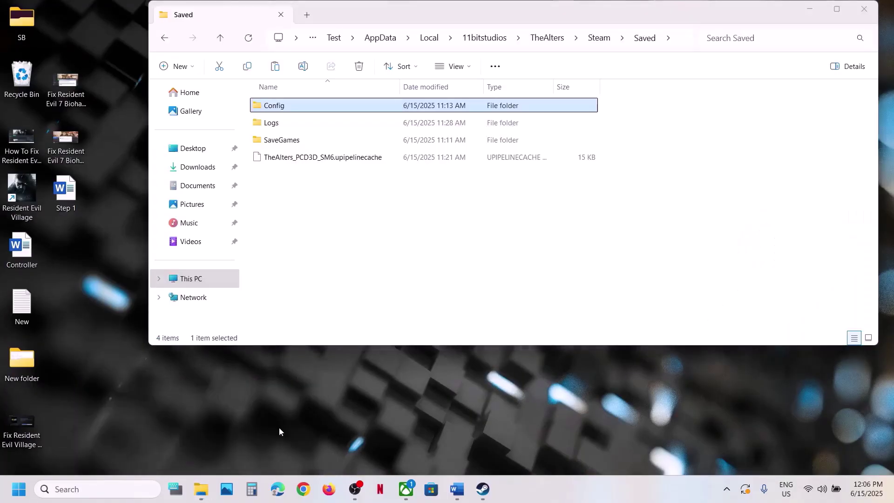
right_click(292, 107)
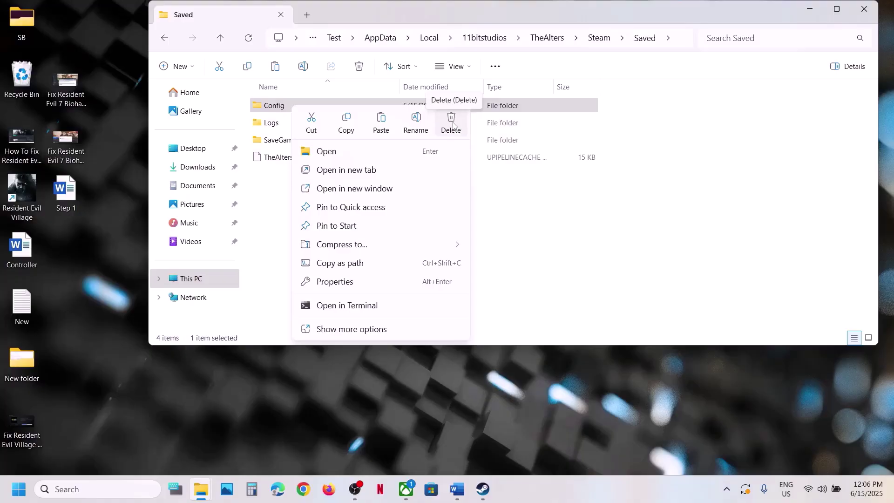
left_click(221, 38)
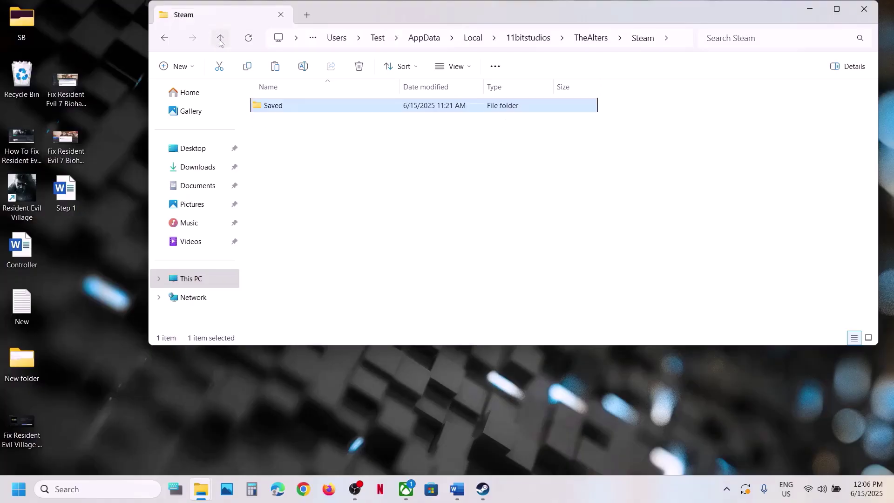
left_click(220, 38)
left_click(221, 38)
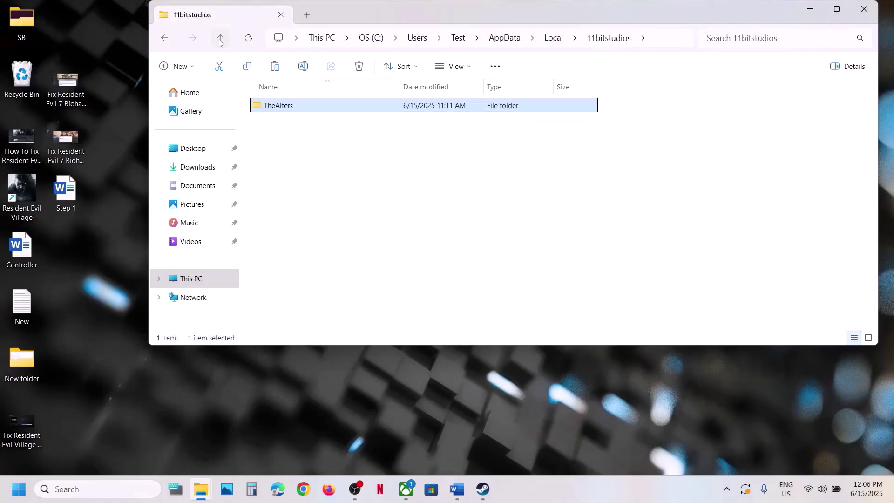
- Open TheAlters > MSStore > Saved, inspect its Config folder, then switch back to Word
double_click(301, 106)
double_click(281, 107)
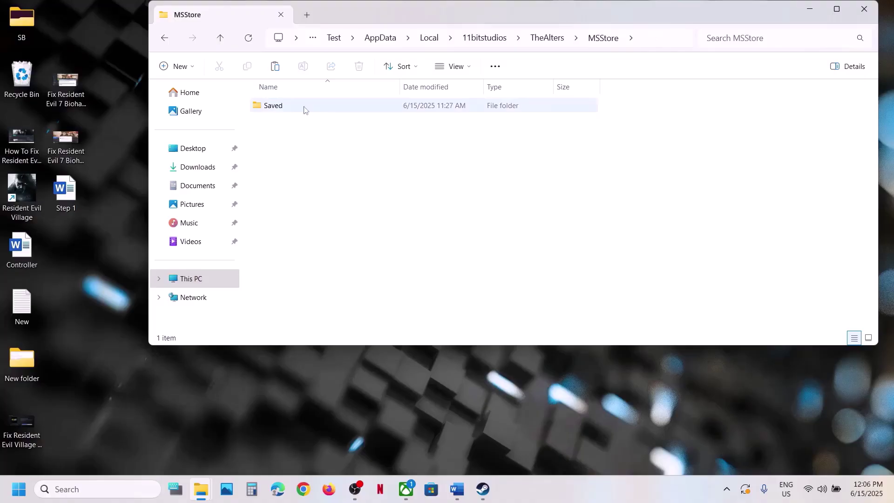
double_click(305, 110)
left_click(290, 110)
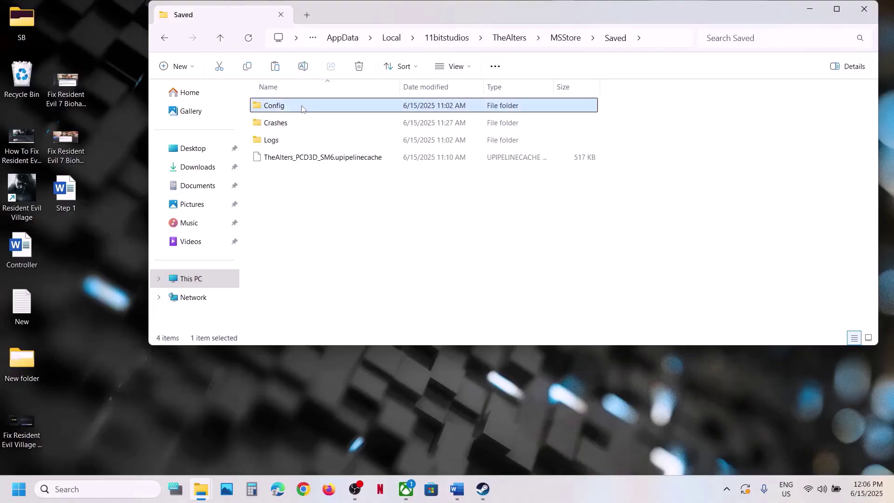
right_click(302, 108)
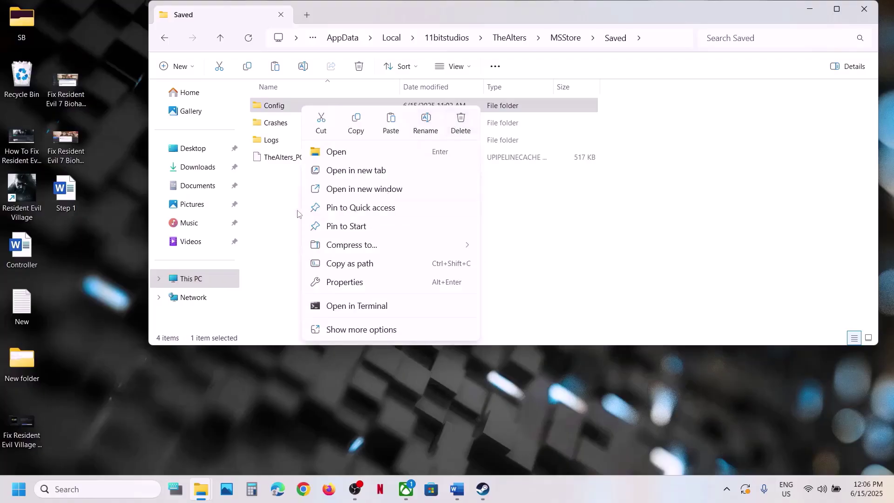
key("Escape")
key("alt+Tab")
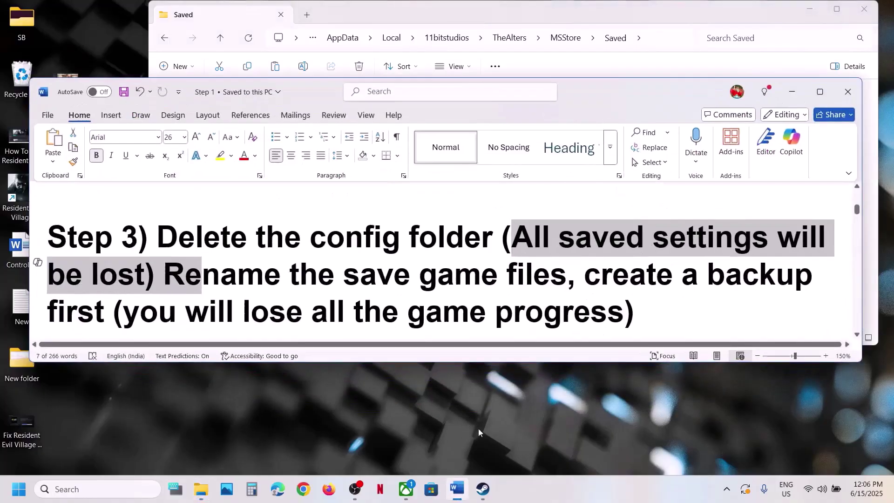
- Highlight the rename-save-files instruction and the phrase 'create a backup first' in Word's Step 3
left_click(243, 237)
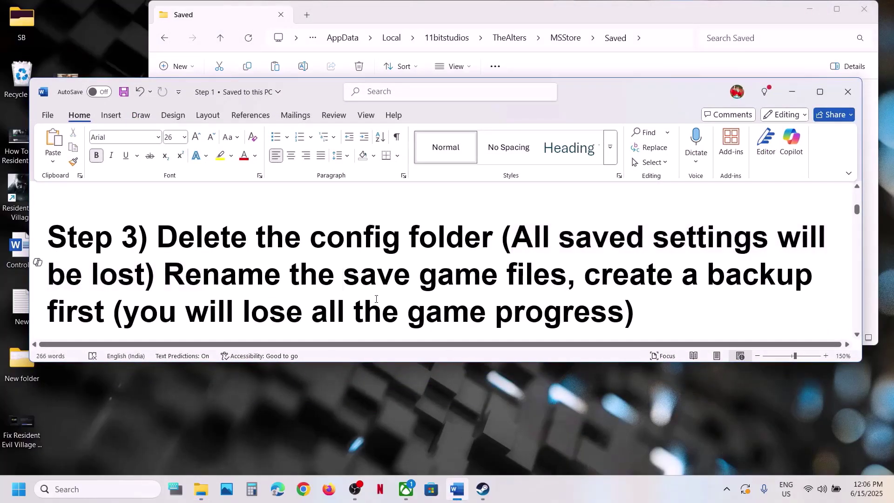
left_click_drag(164, 276, 567, 280)
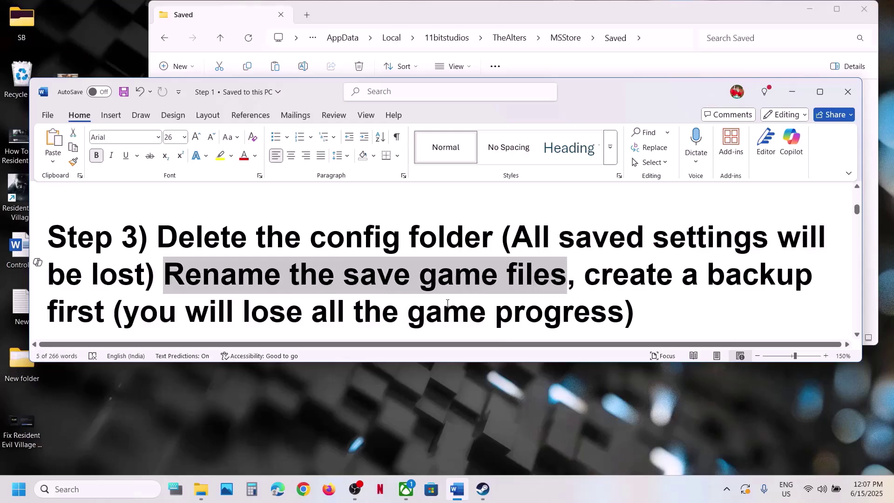
left_click_drag(124, 314, 624, 286)
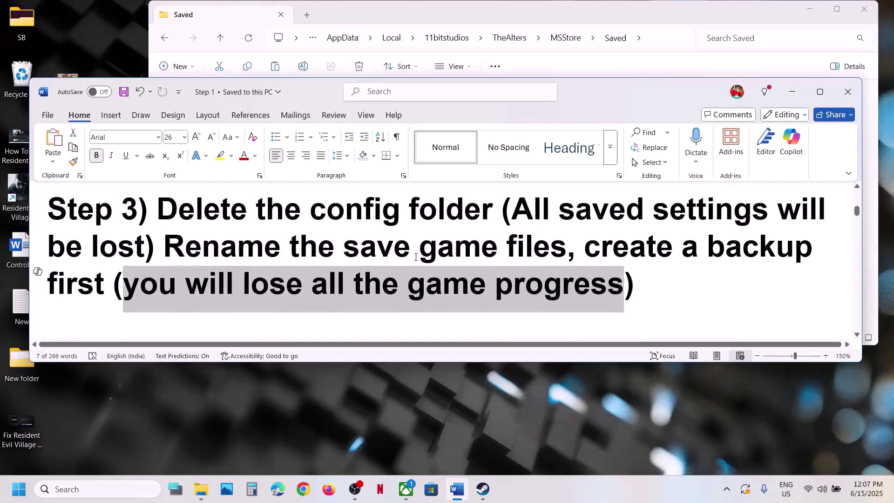
left_click_drag(586, 251, 111, 285)
- Copy the 11bitstudios folder from the Local folder and paste a backup onto the desktop
left_click(463, 19)
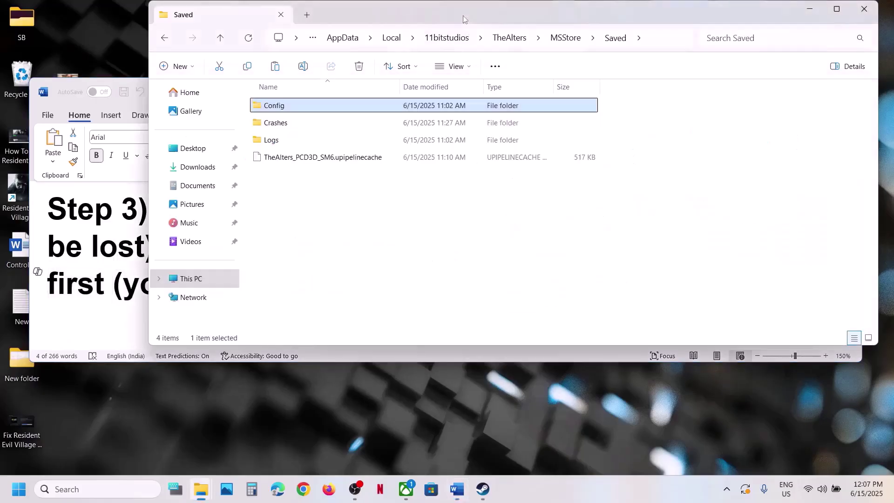
left_click(221, 38)
left_click(220, 38)
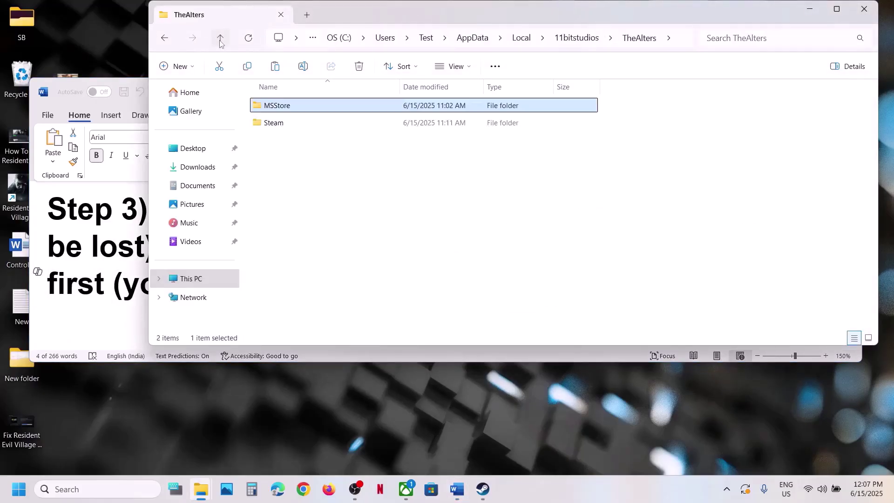
left_click(221, 38)
left_click(221, 38)
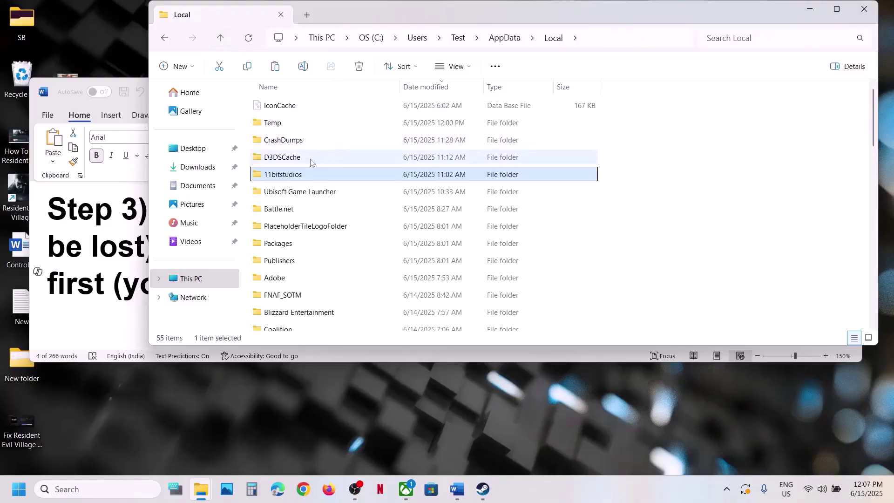
right_click(284, 175)
right_click(274, 177)
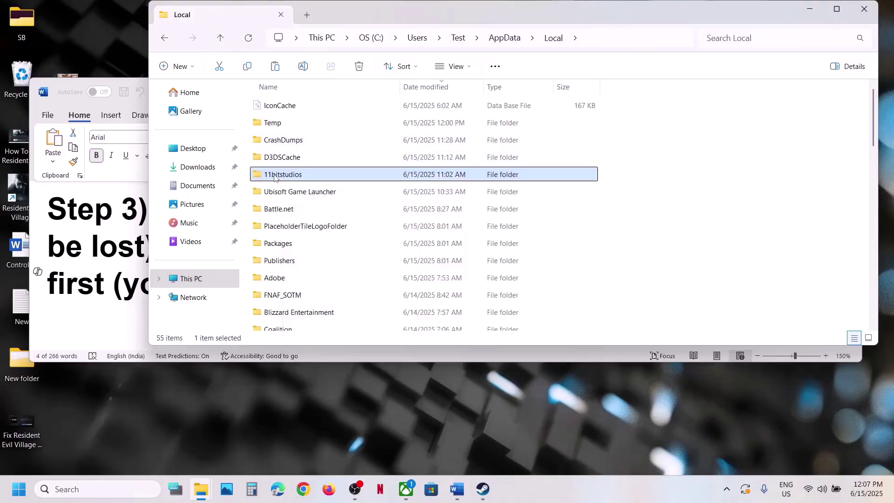
left_click(326, 194)
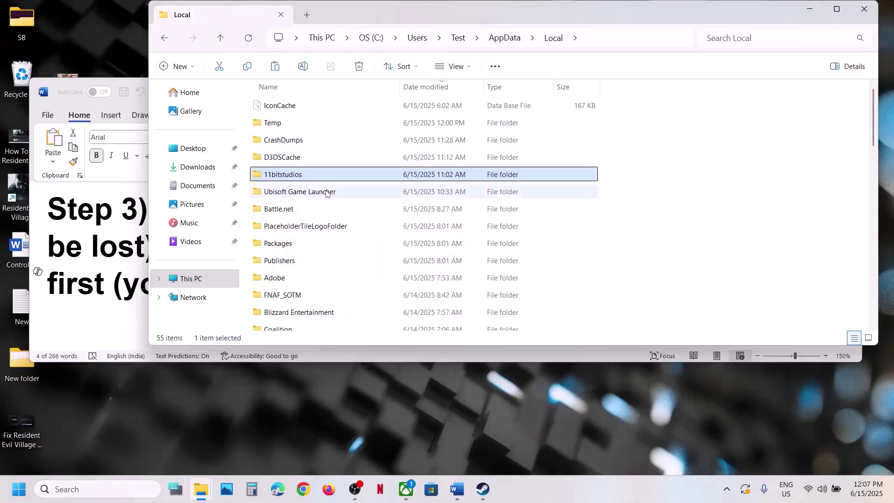
key("super+d")
key("ctrl+v")
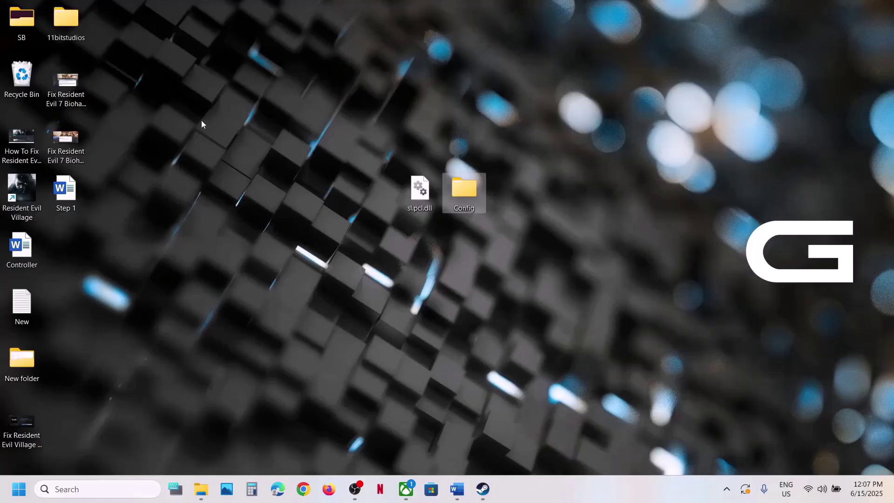
left_click_drag(412, 227, 389, 208)
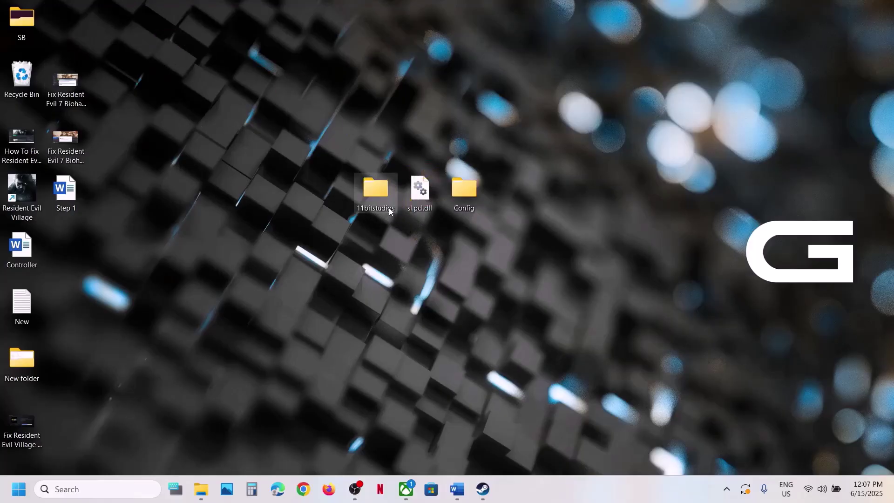
- Rename the original 11bitstudios folder in Local to 11bitstudios.old
left_click(200, 489)
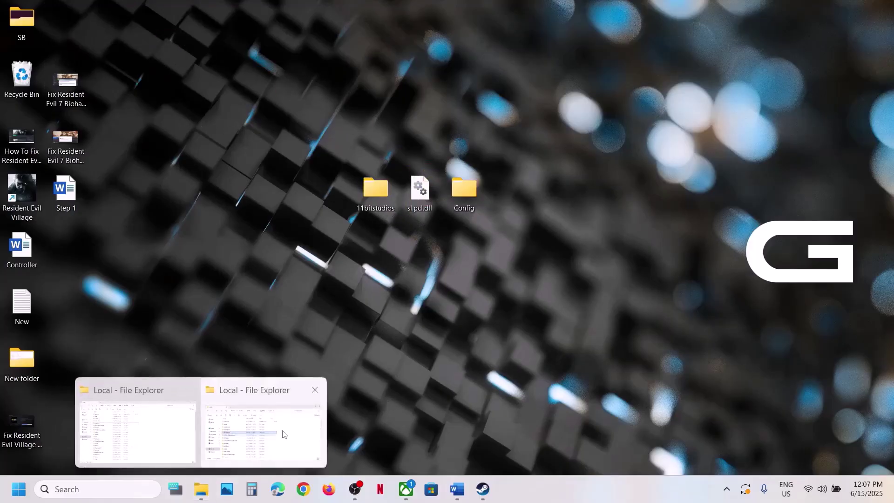
left_click(282, 429)
right_click(297, 176)
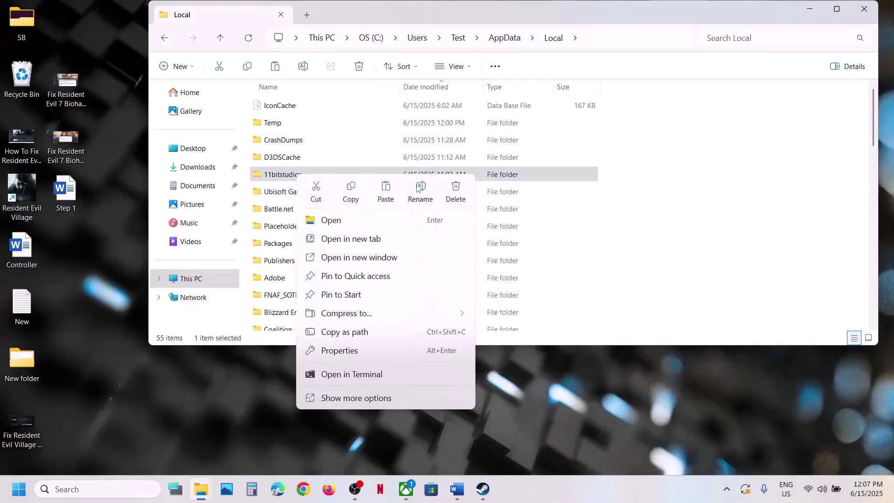
left_click(431, 191)
left_click(310, 175)
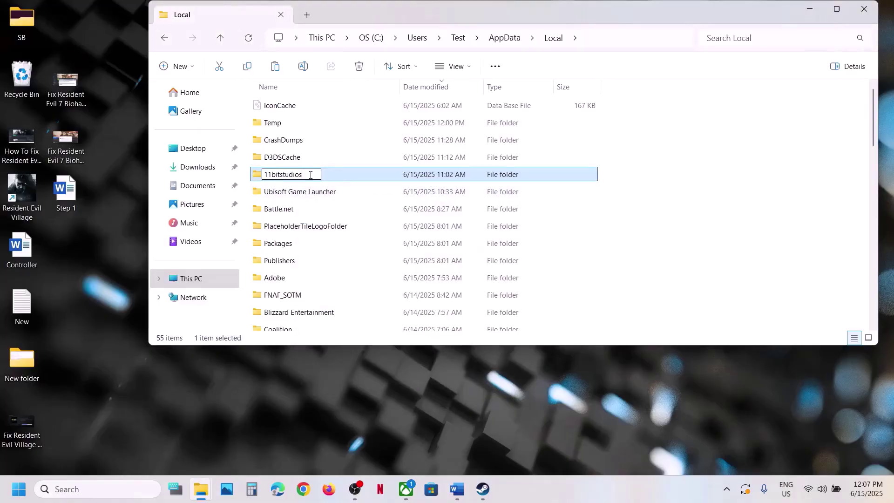
type(".old")
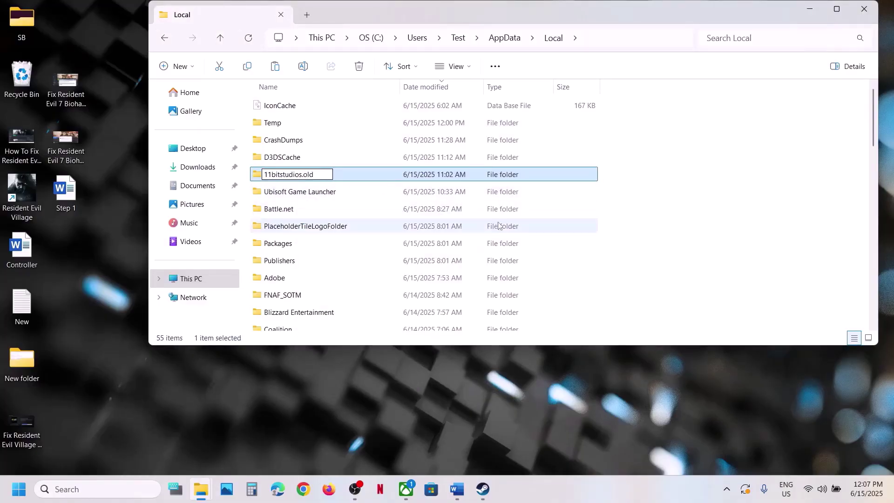
key("Return")
left_click(637, 235)
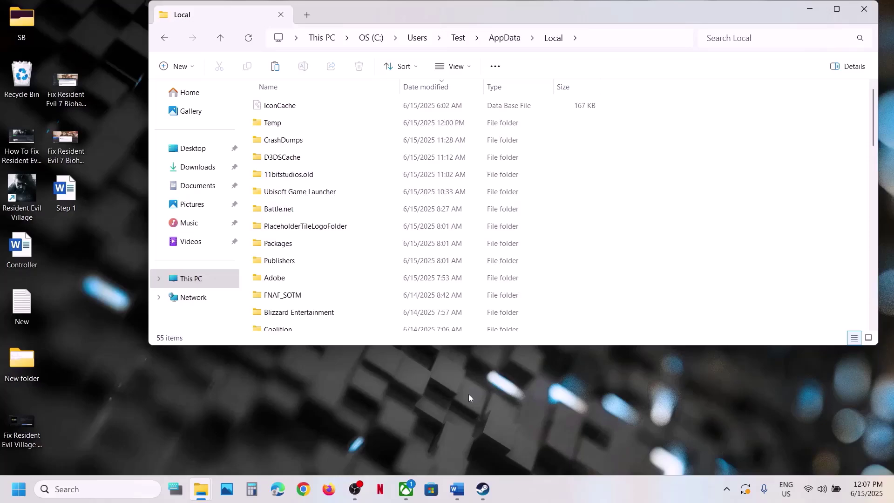
- Check Step 4 in the Word guide, then return to the Steam library
left_click(483, 487)
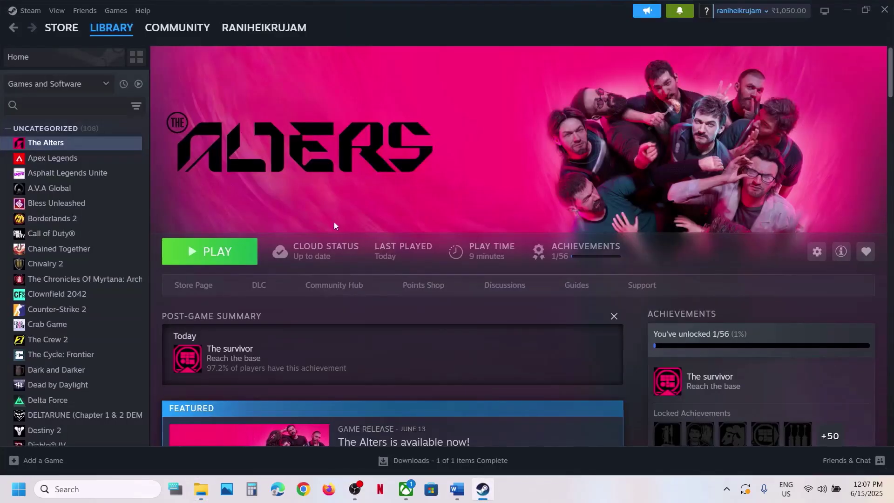
left_click(457, 488)
scroll(395, 280, "down", 5)
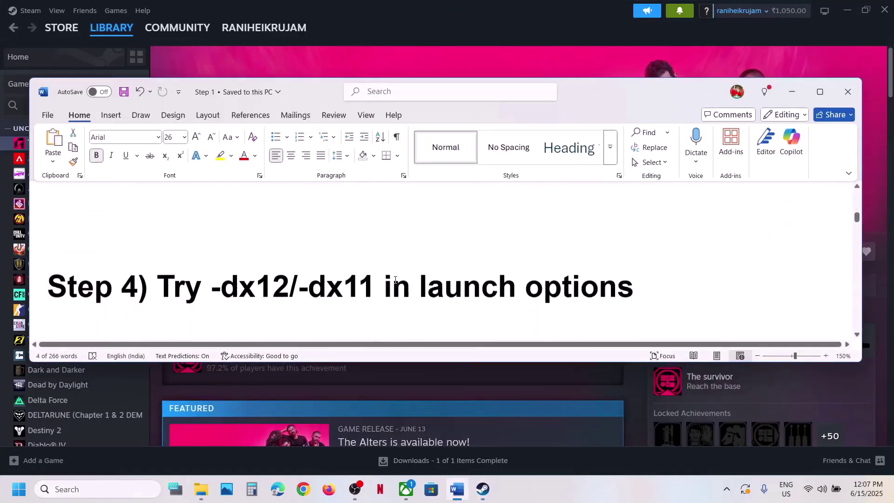
left_click(425, 58)
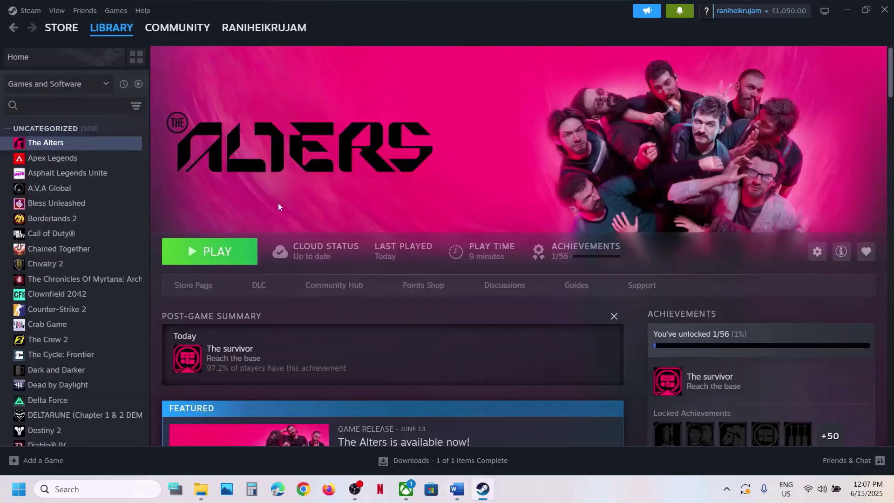
- View The Alters' launch options (-dx12) in its Steam Properties, then close the dialog
right_click(93, 146)
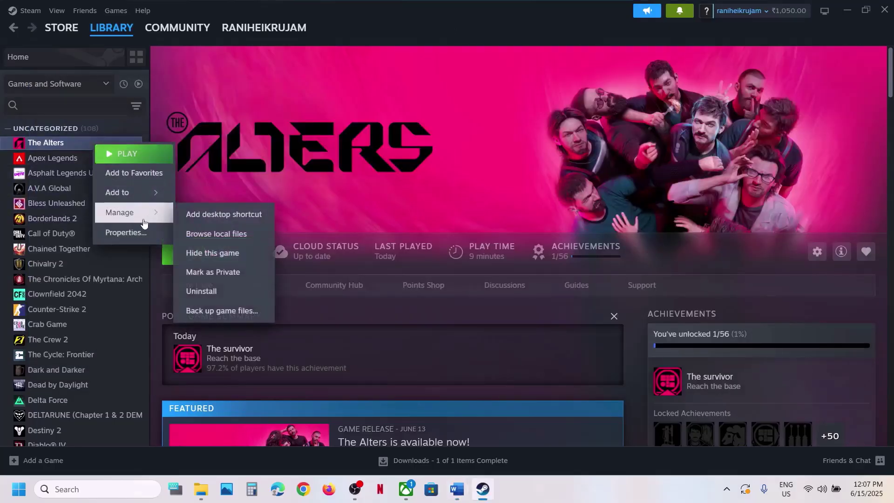
left_click(125, 231)
left_click(380, 265)
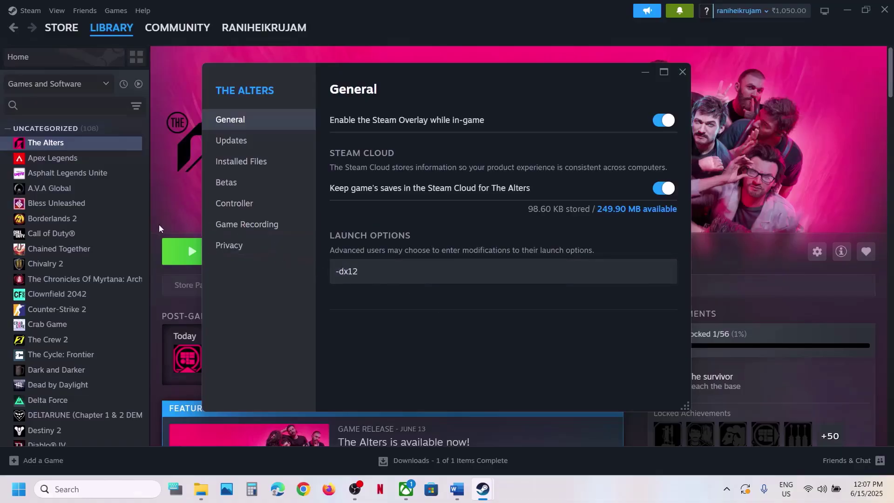
left_click(685, 80)
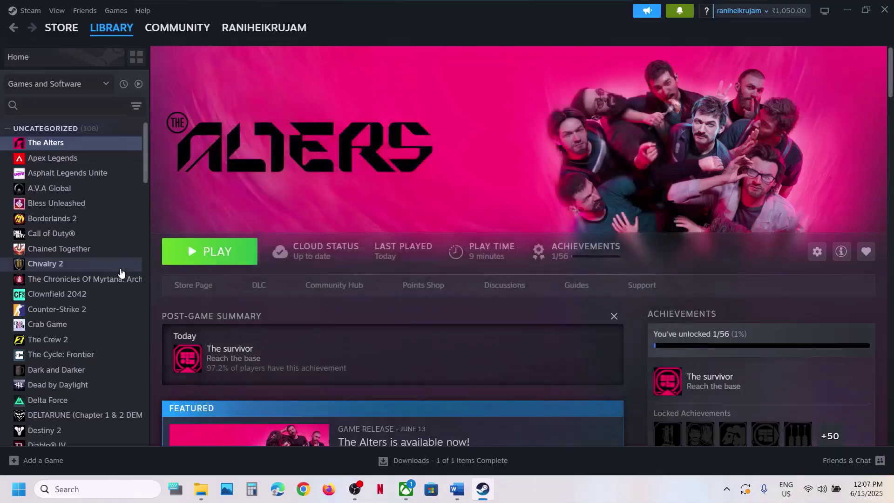
- Try -d3d12, -dx11 and -d3d11 as The Alters' launch options
right_click(82, 146)
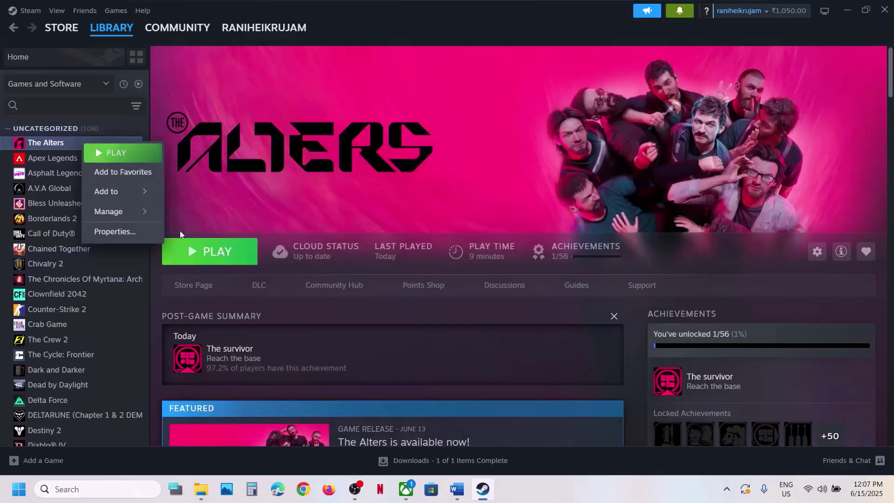
left_click(156, 232)
triple_click(376, 266)
type("-")
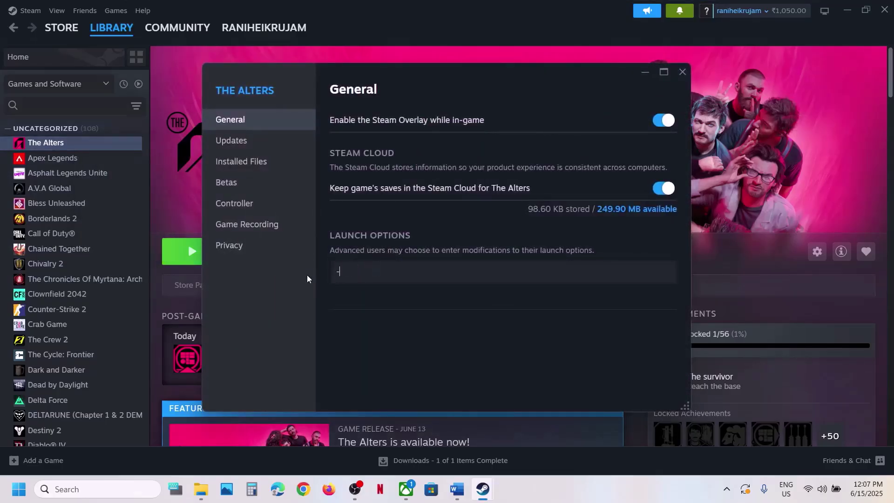
type("d3d12")
key("ctrl+a")
type("-dx11")
left_click(393, 273)
key("ctrl+a")
type("-d3d11")
- Clear The Alters' launch options, close Properties, and bring the Word guide back
double_click(351, 271)
key("ctrl+a")
key("BackSpace")
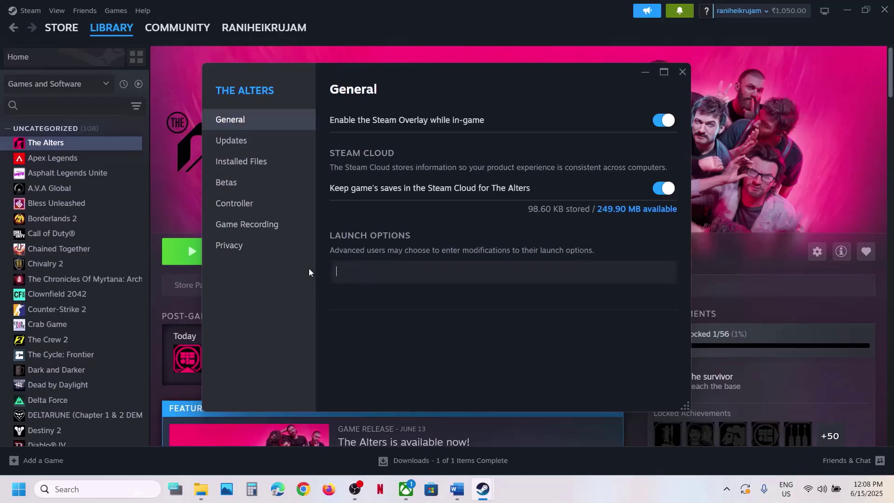
left_click(686, 67)
left_click(457, 489)
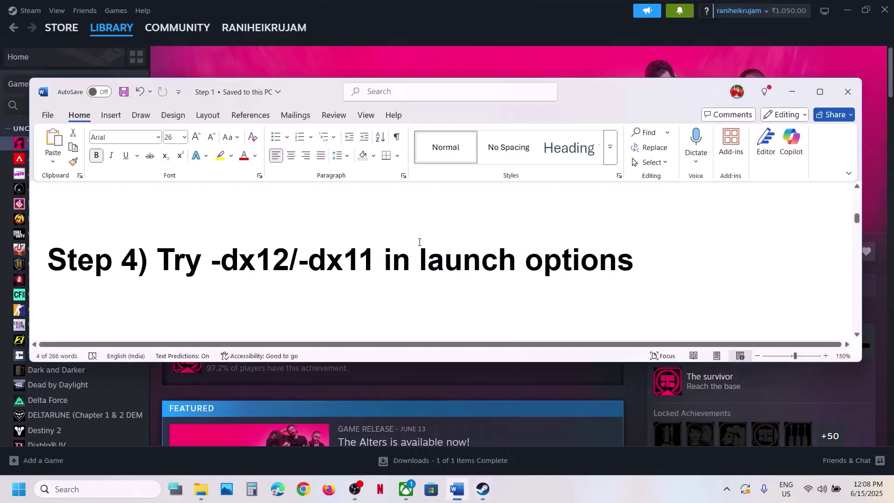